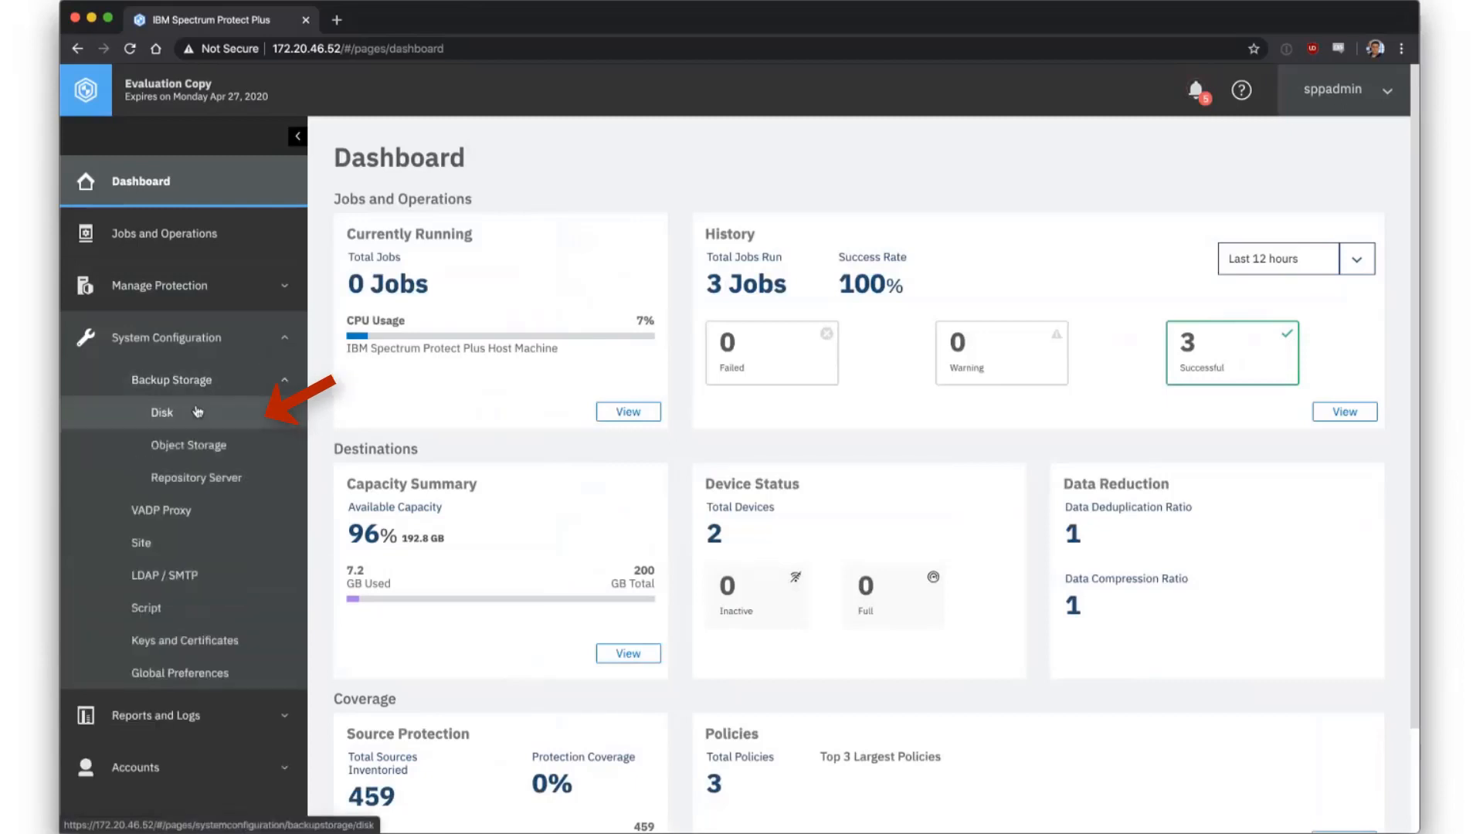
- Open the disk storage list and examine the network interface controllers of vsnap-primary, including the IP address of ens224
left_click(198, 411)
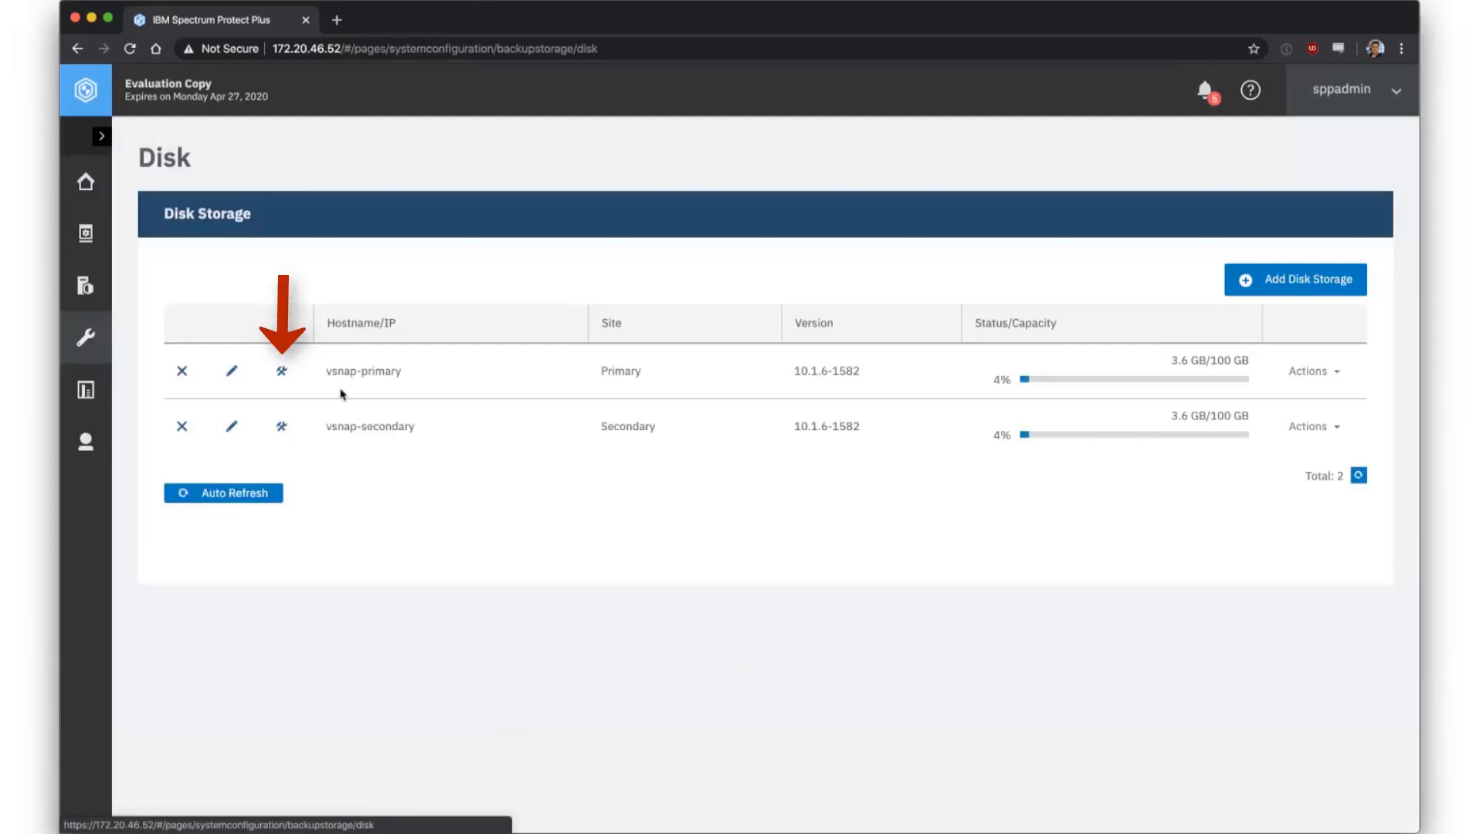
left_click(282, 374)
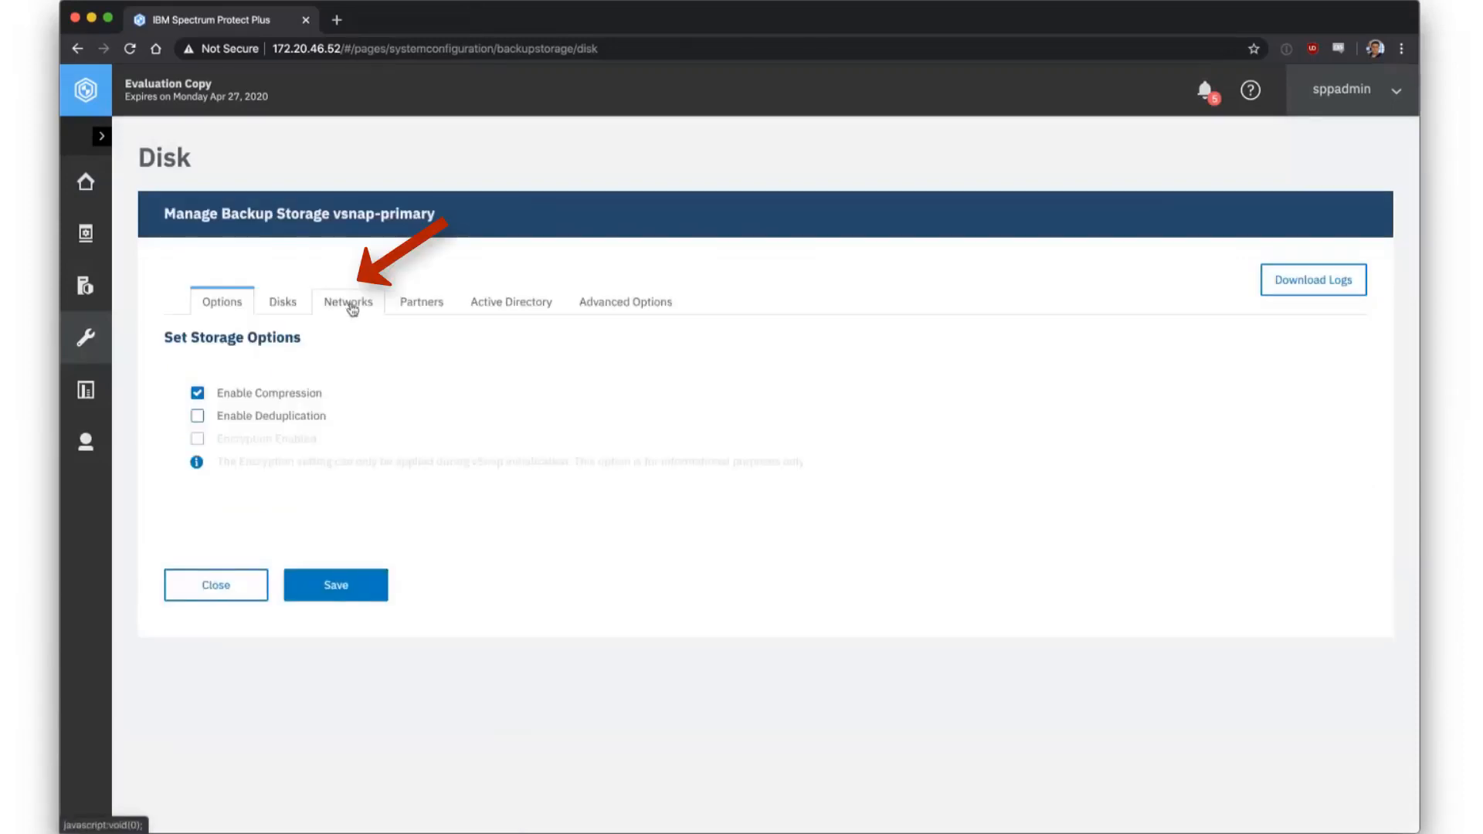
left_click(349, 303)
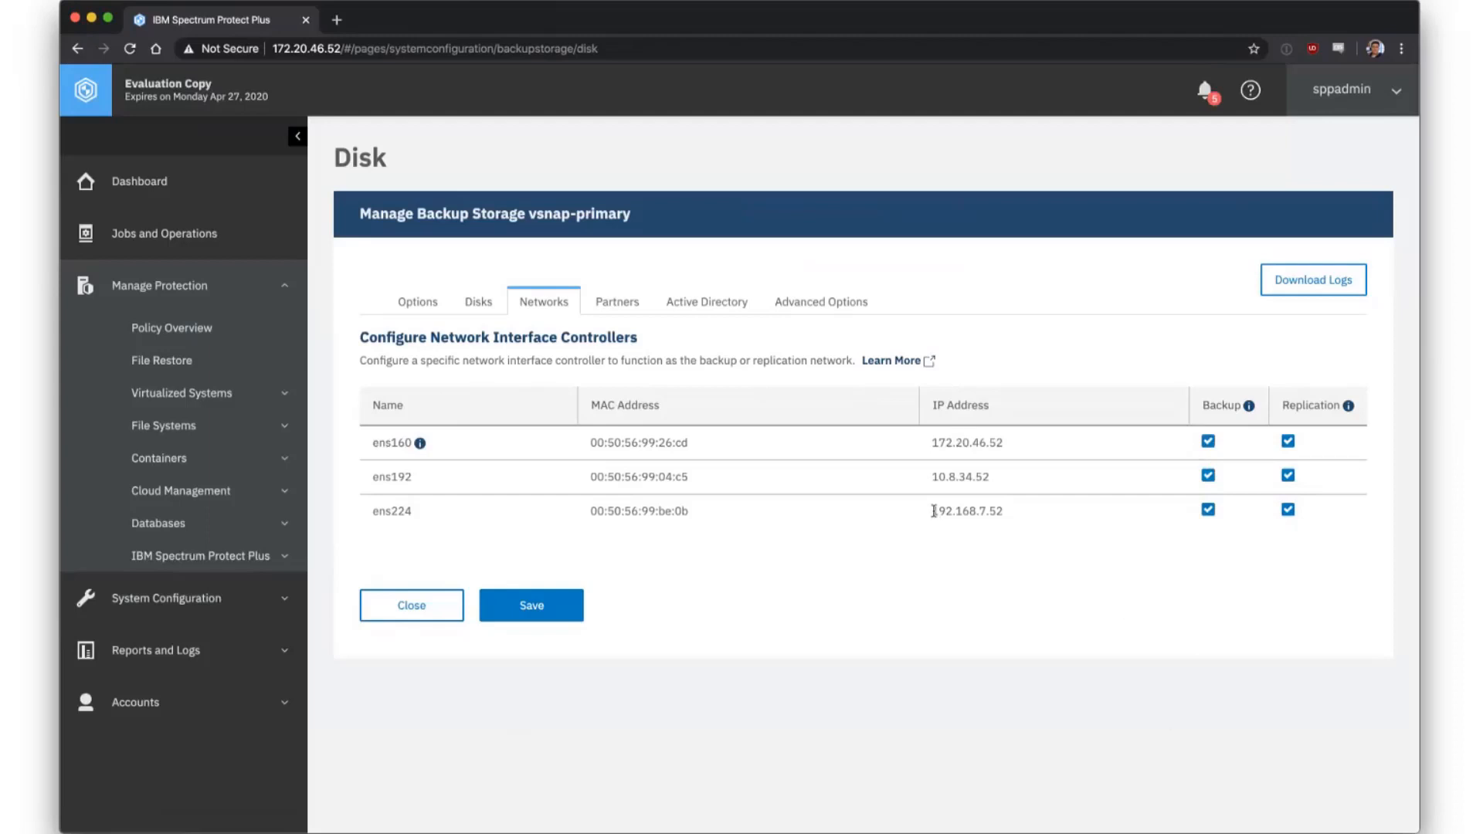
left_click_drag(934, 510, 1015, 513)
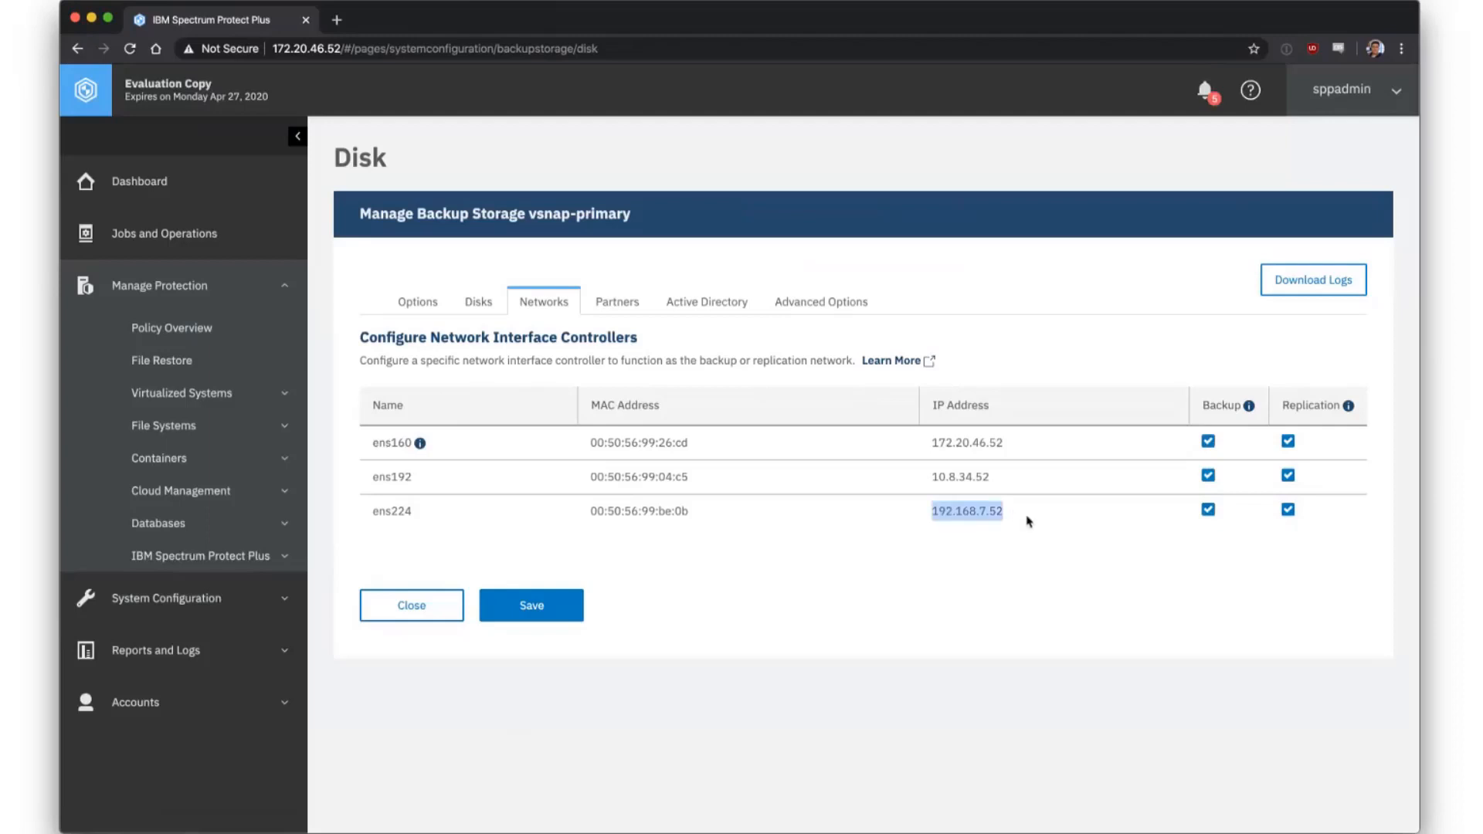
left_click(1035, 556)
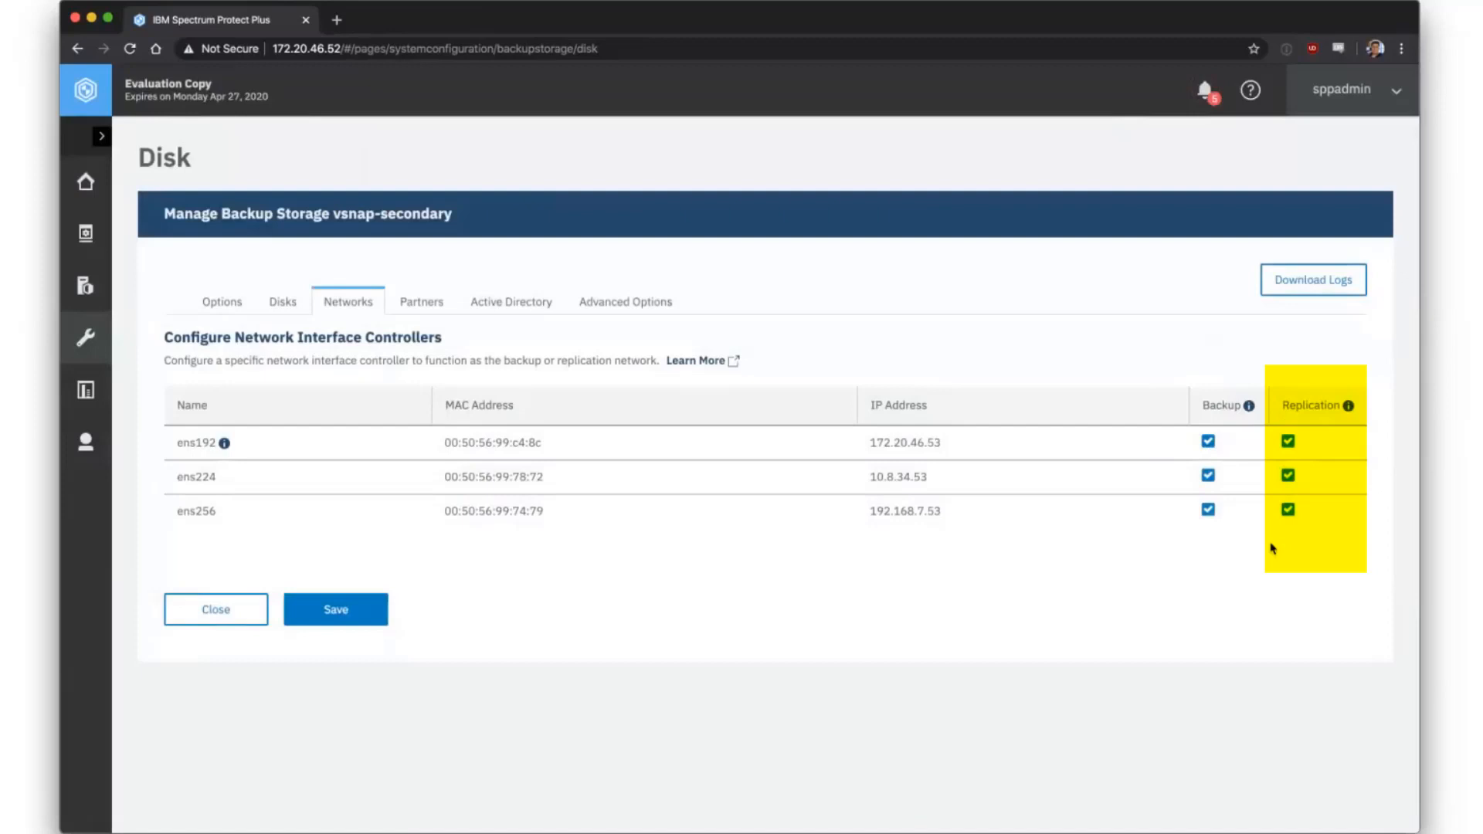
- On vsnap-secondary, keep only Backup for ens224 and only Replication for ens256, disable both for ens192, and save the network configuration
mouse_move(1251, 410)
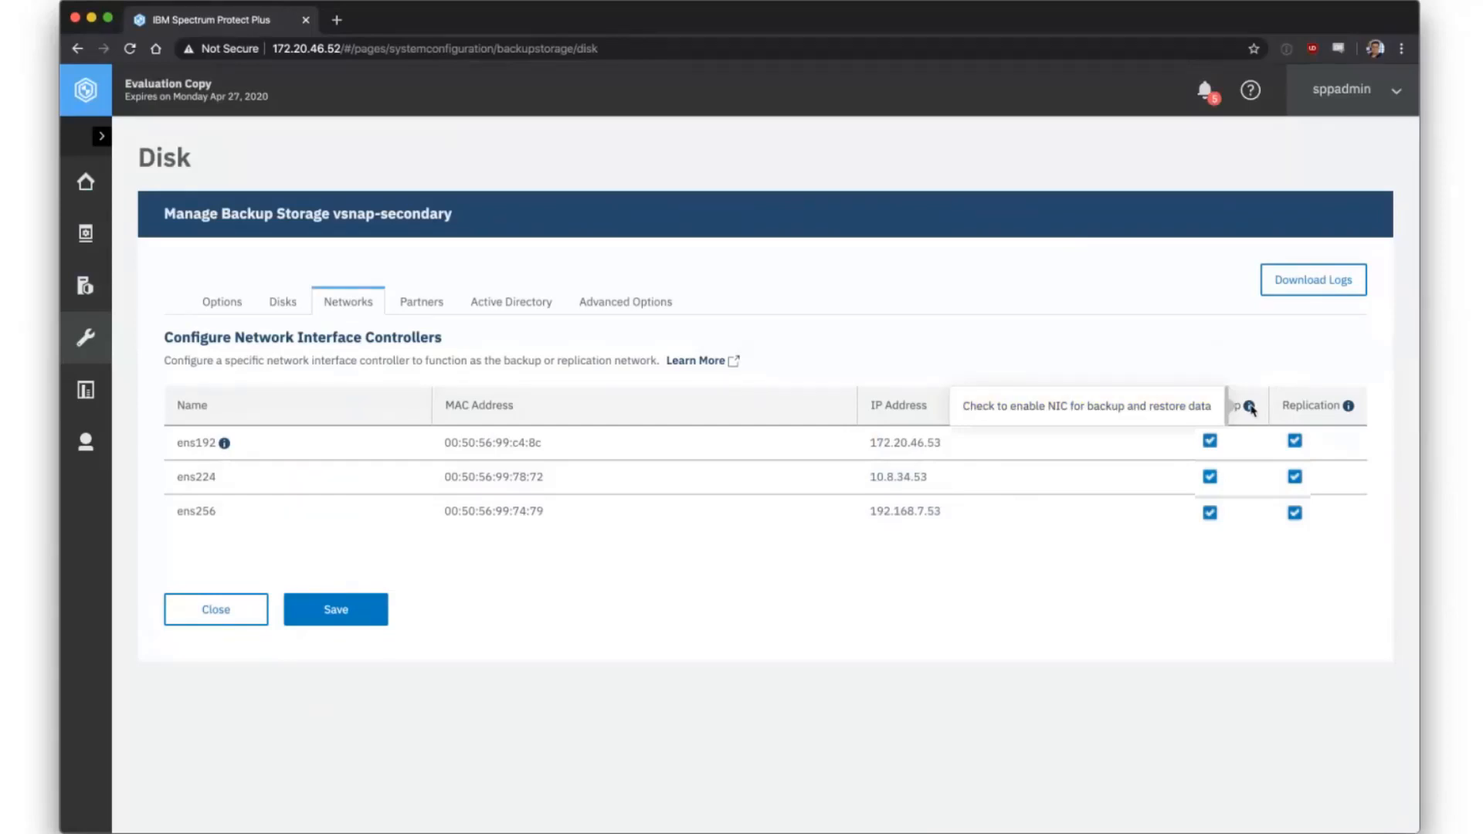
mouse_move(1350, 408)
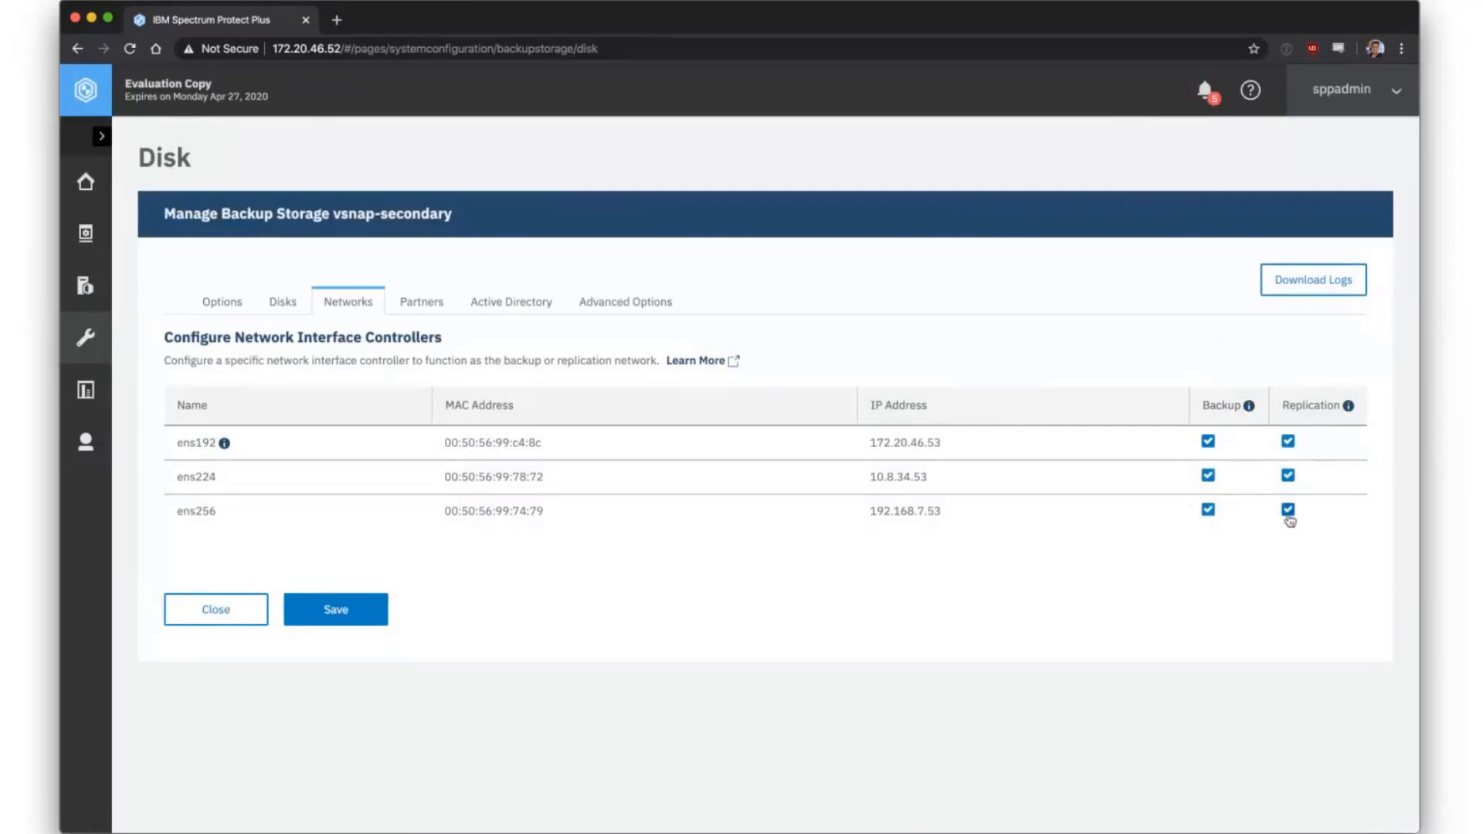
left_click_drag(874, 510, 935, 511)
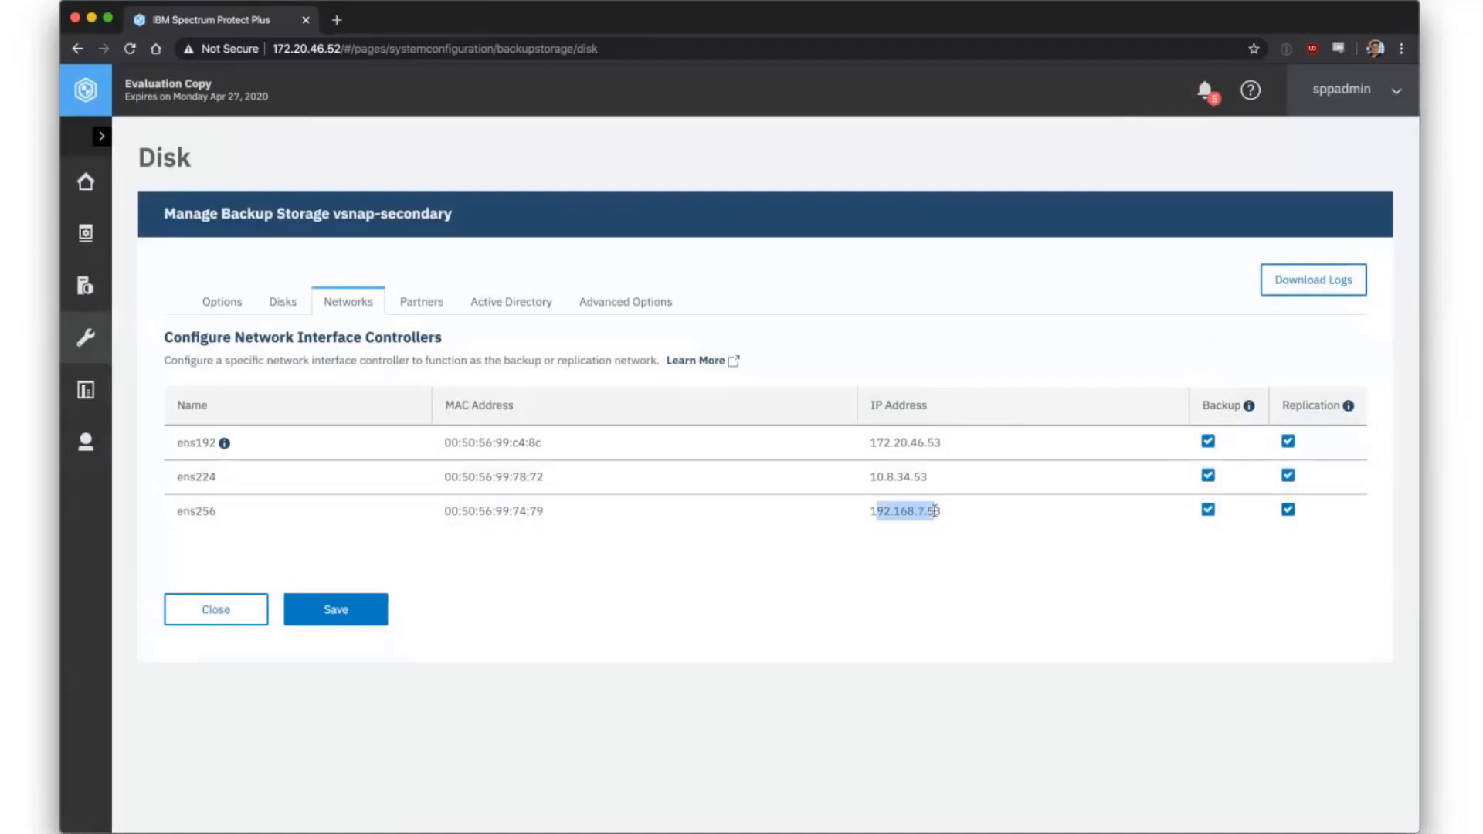
left_click(1225, 539)
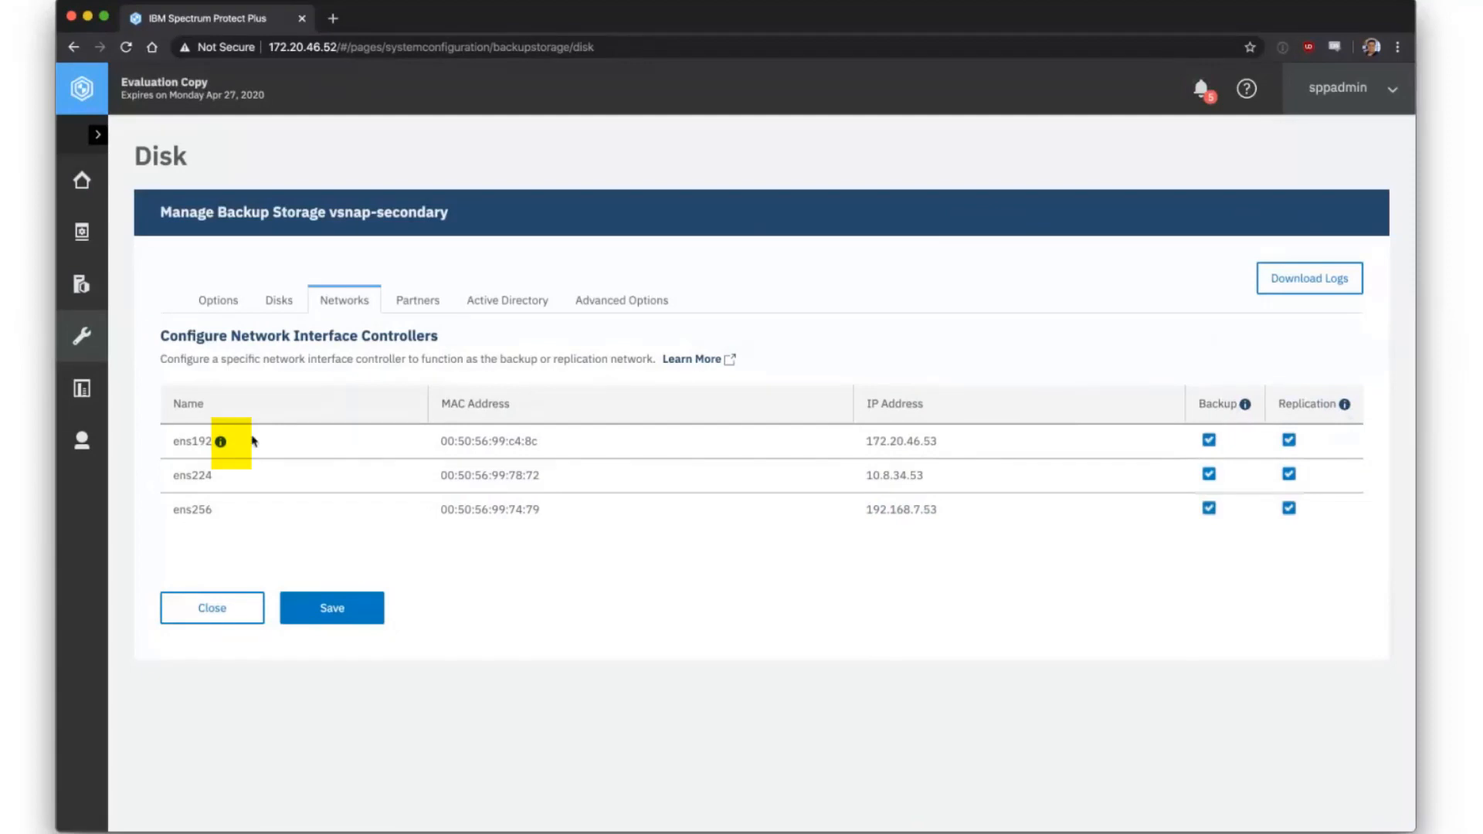
mouse_move(224, 444)
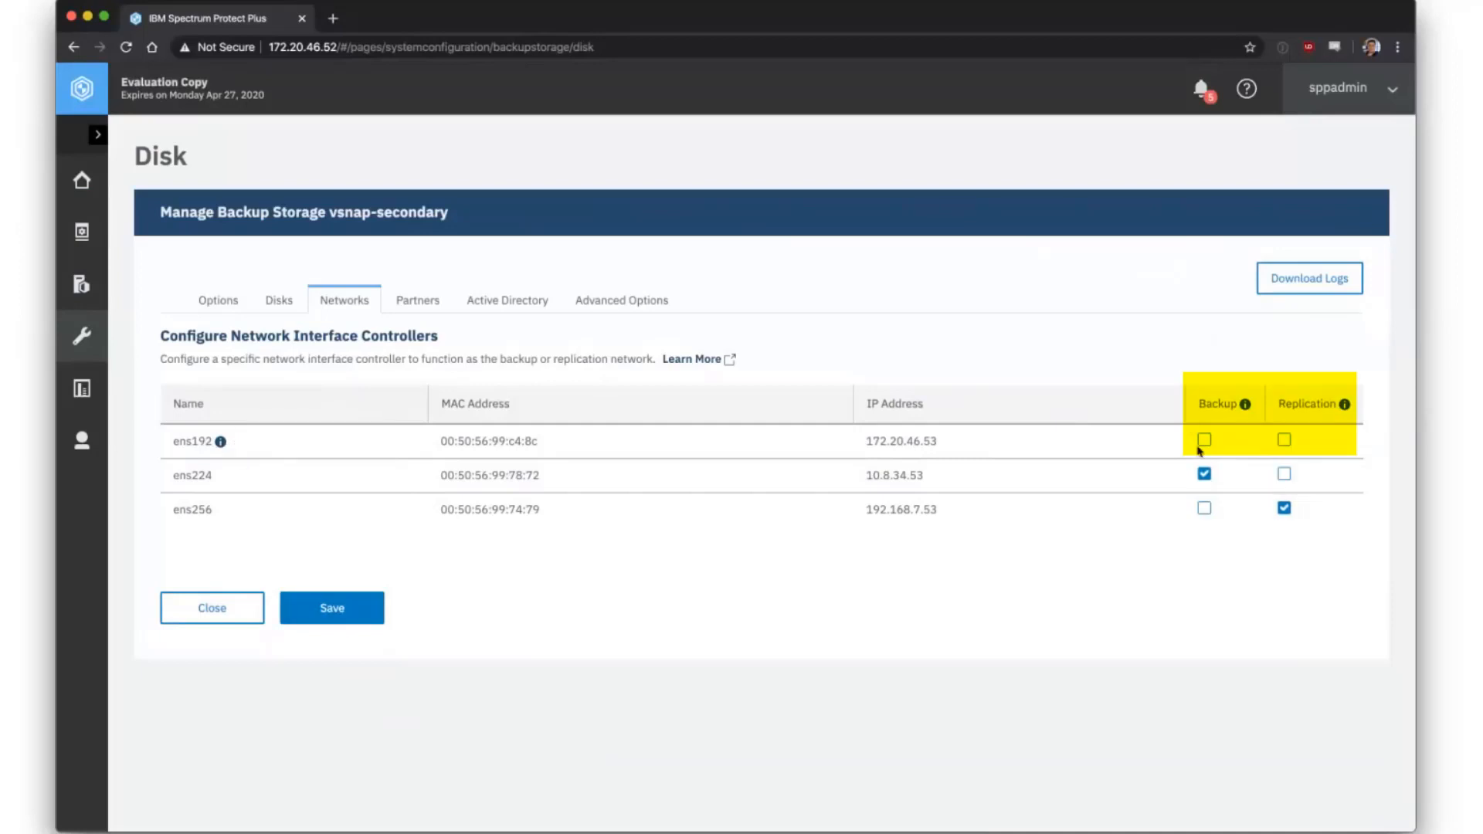
left_click(353, 614)
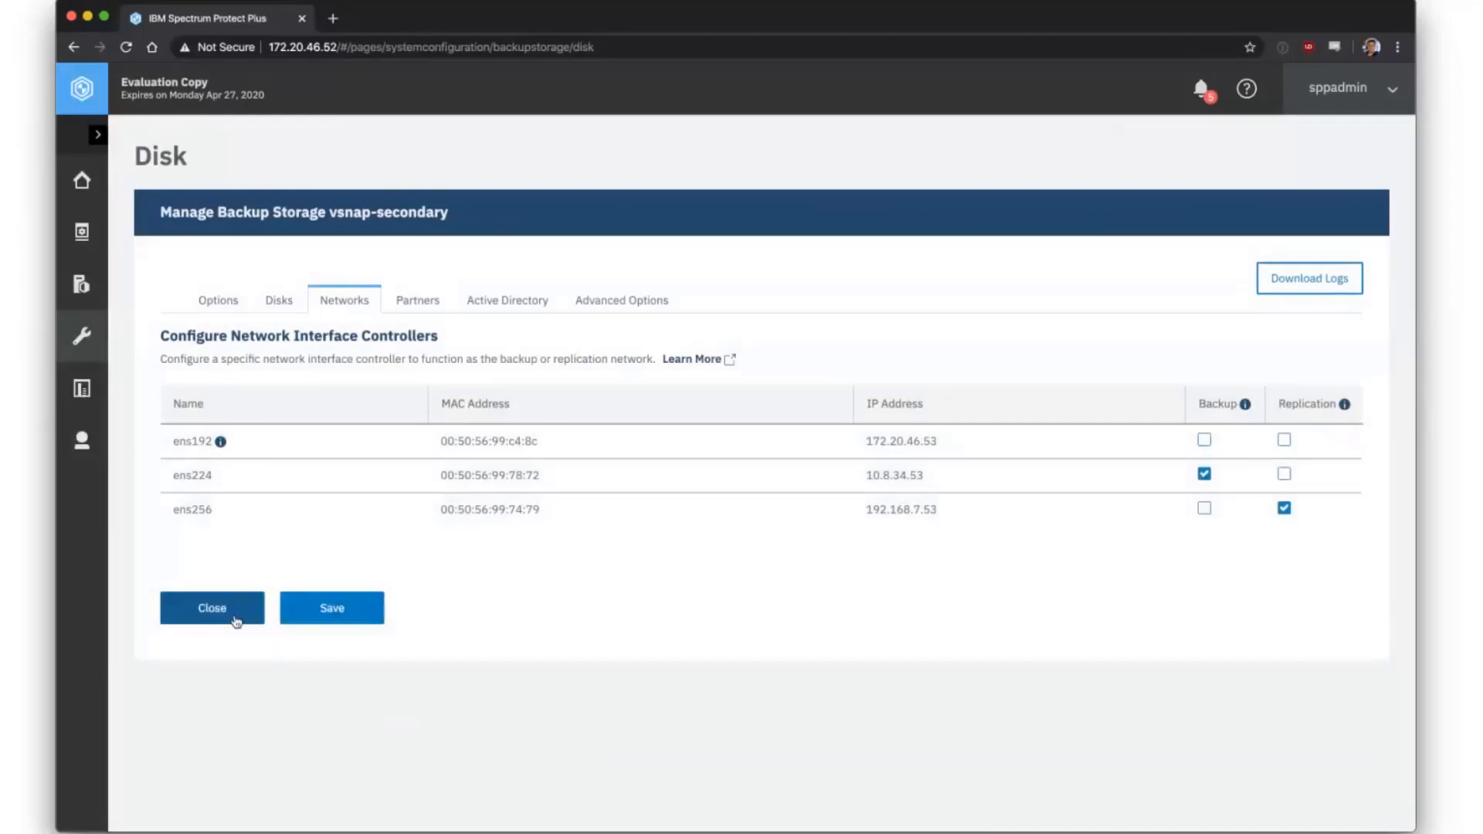
left_click(235, 622)
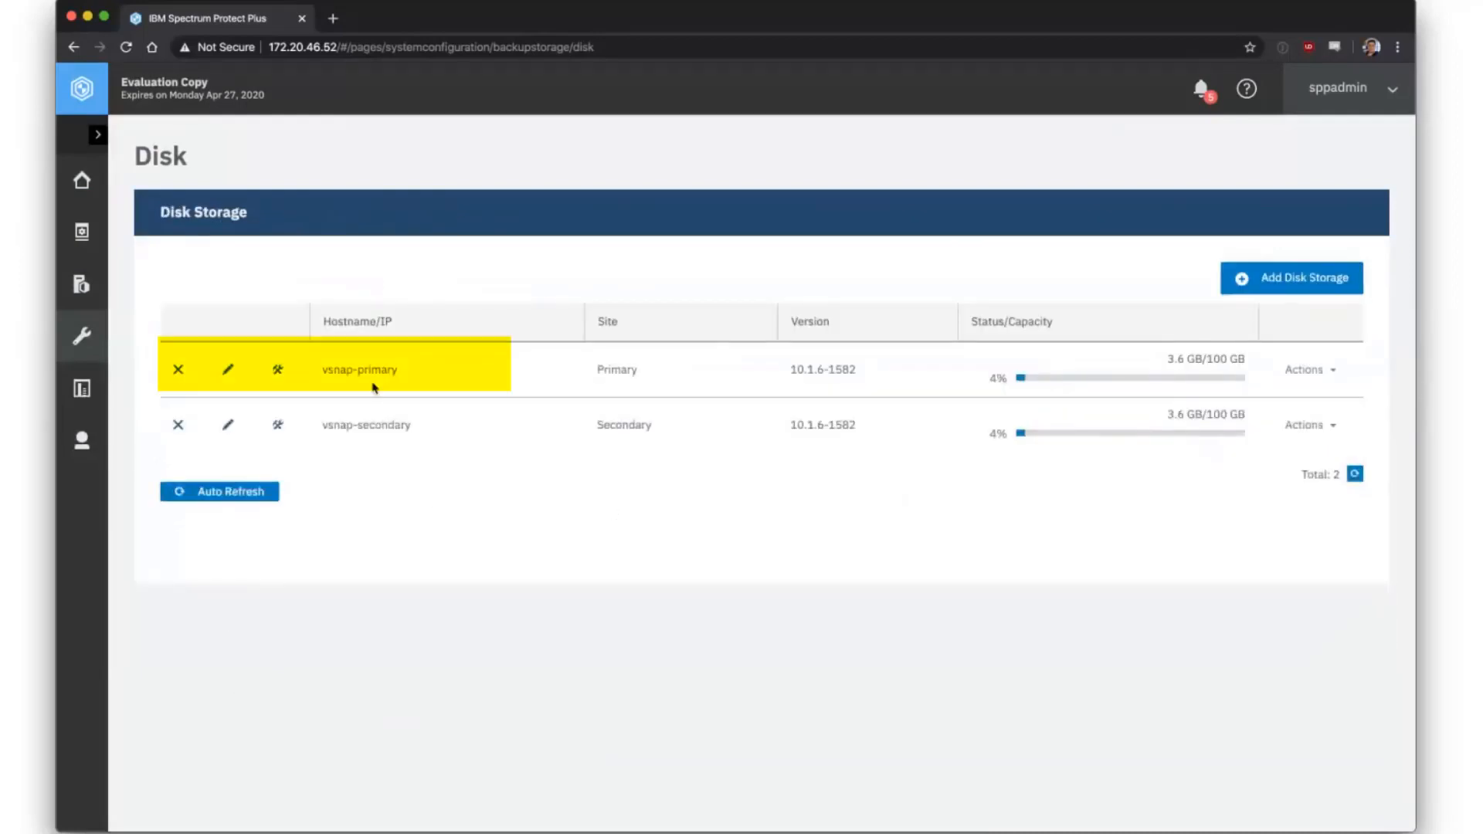
- Open the storage registration of vsnap-primary, check its hostname and save it
left_click(228, 373)
left_click_drag(460, 278, 367, 277)
left_click(503, 276)
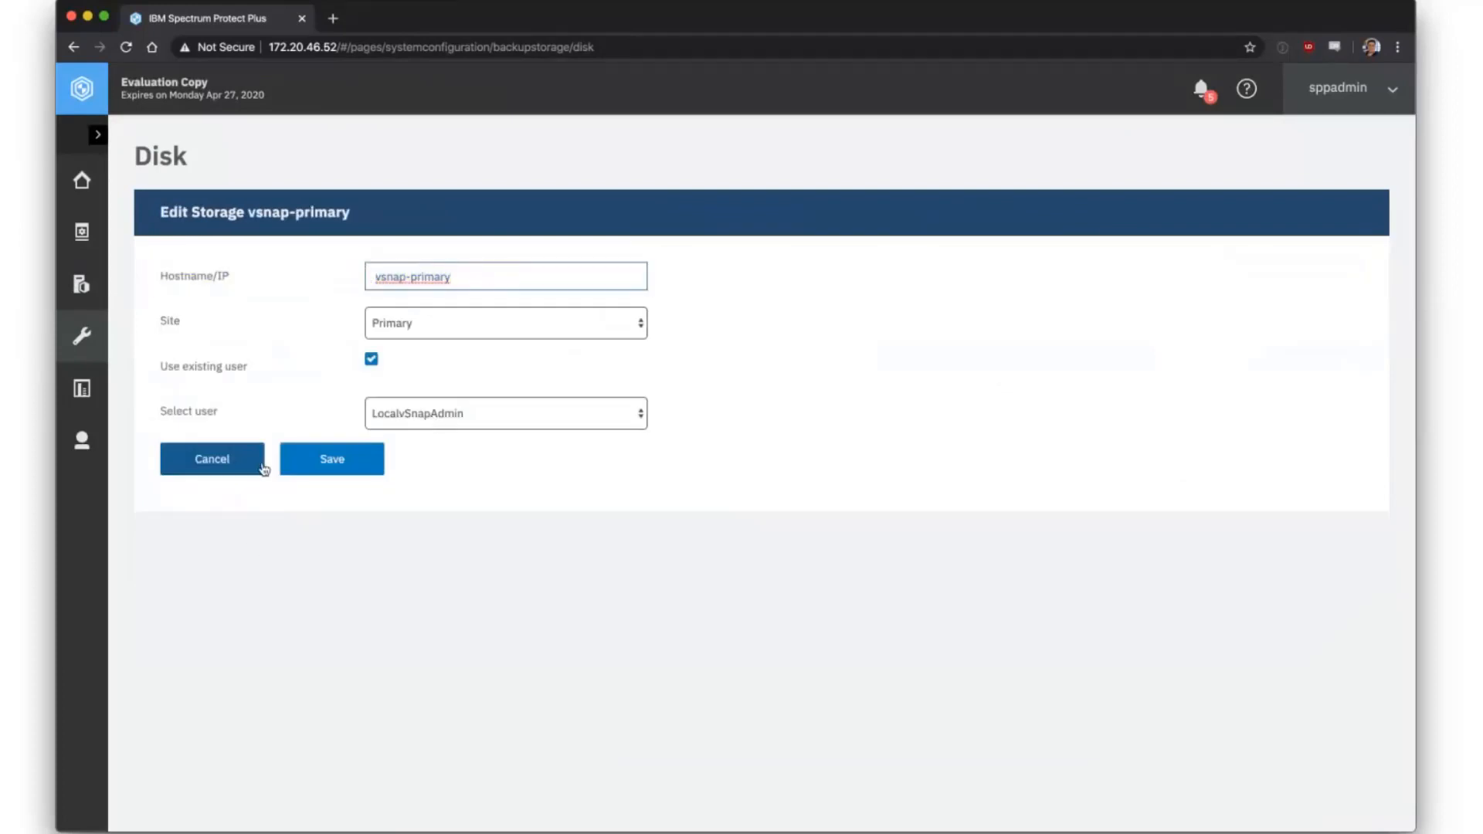
left_click(353, 466)
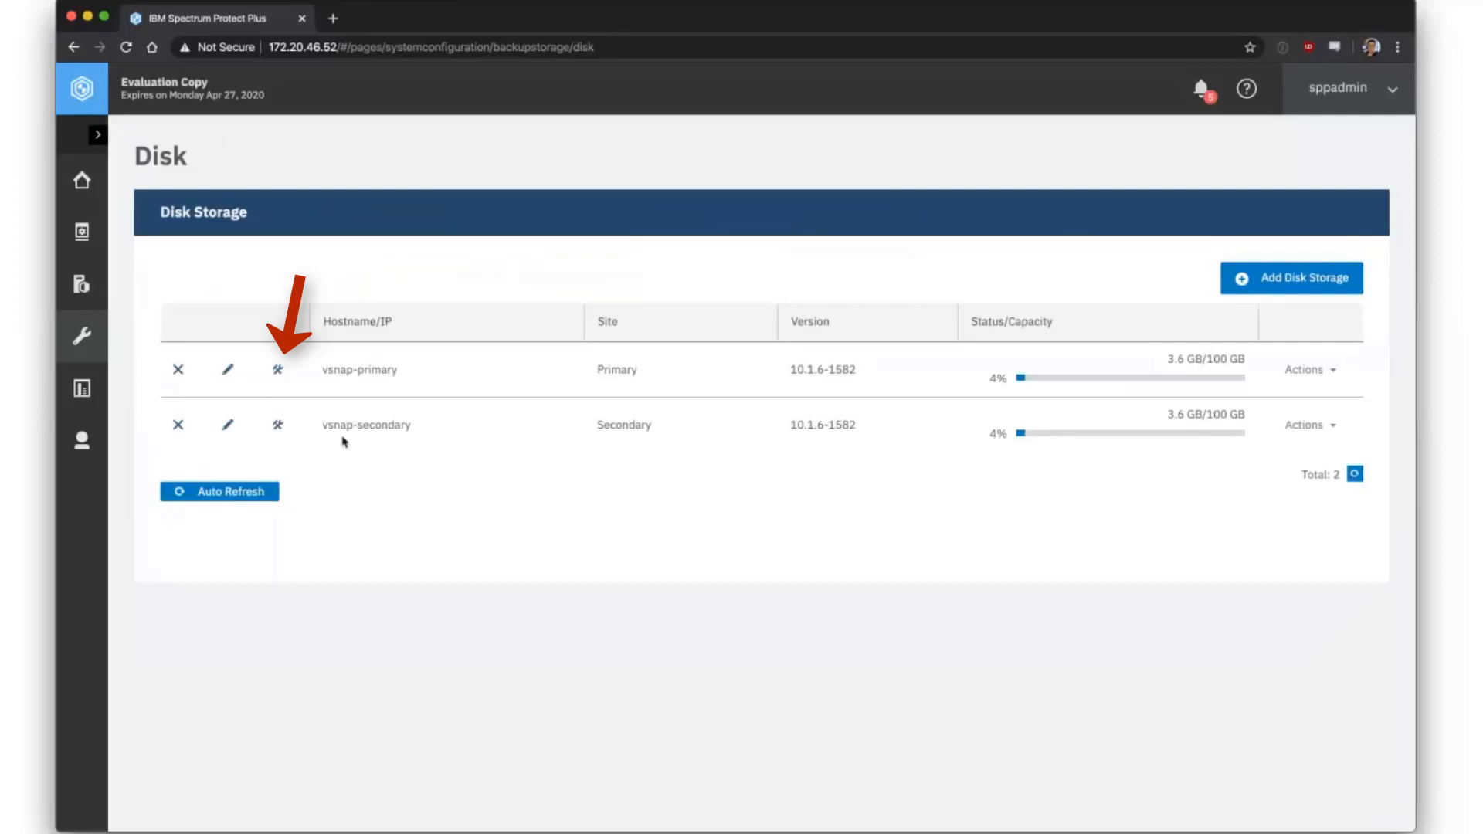
- In the network configuration of vsnap-primary, disable Backup for the ens224 interface
left_click(279, 372)
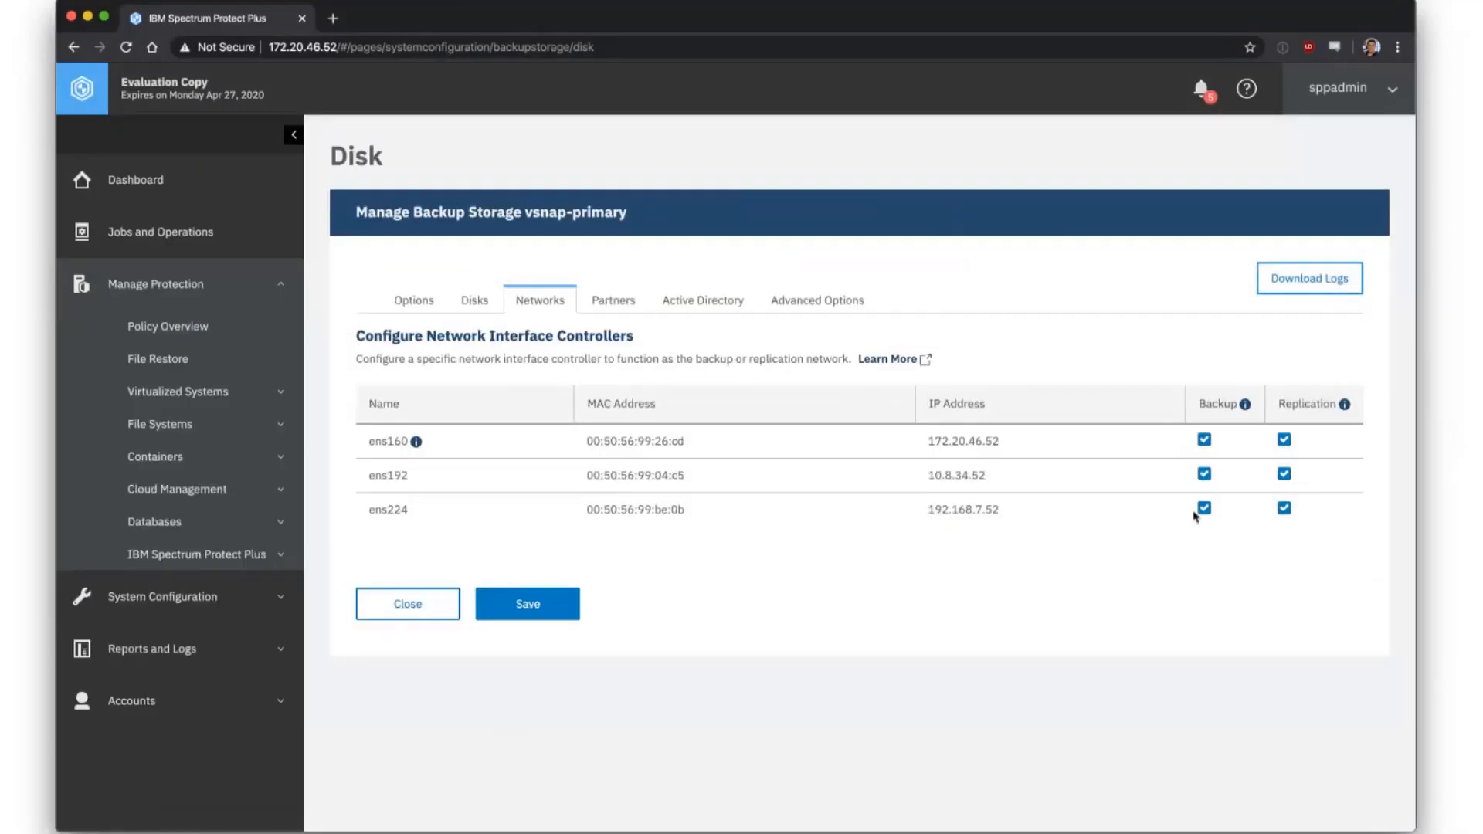
left_click(1203, 510)
left_click_drag(926, 512, 1000, 512)
left_click(1093, 567)
left_click_drag(930, 510, 1019, 516)
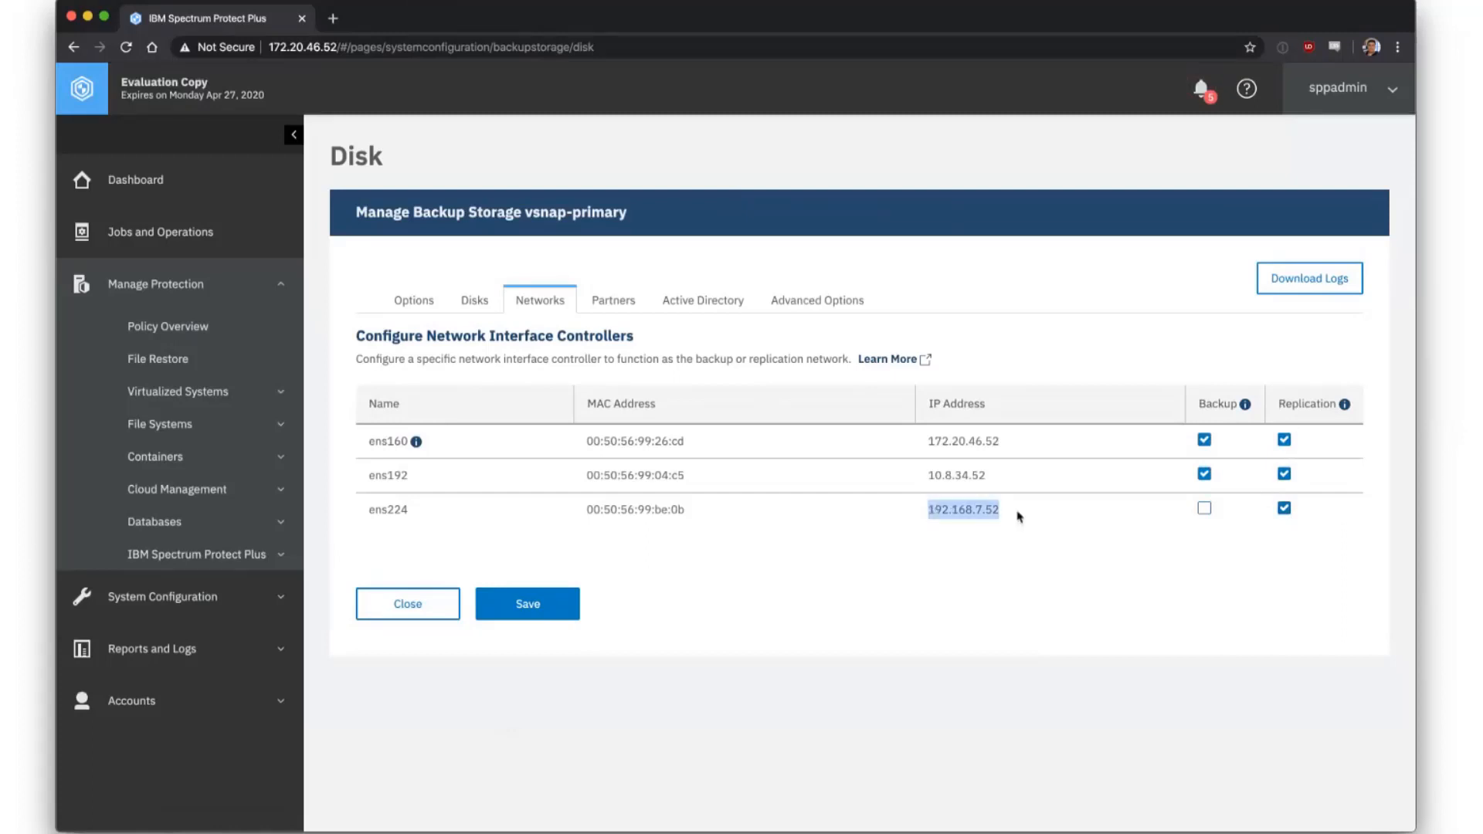
left_click(996, 496)
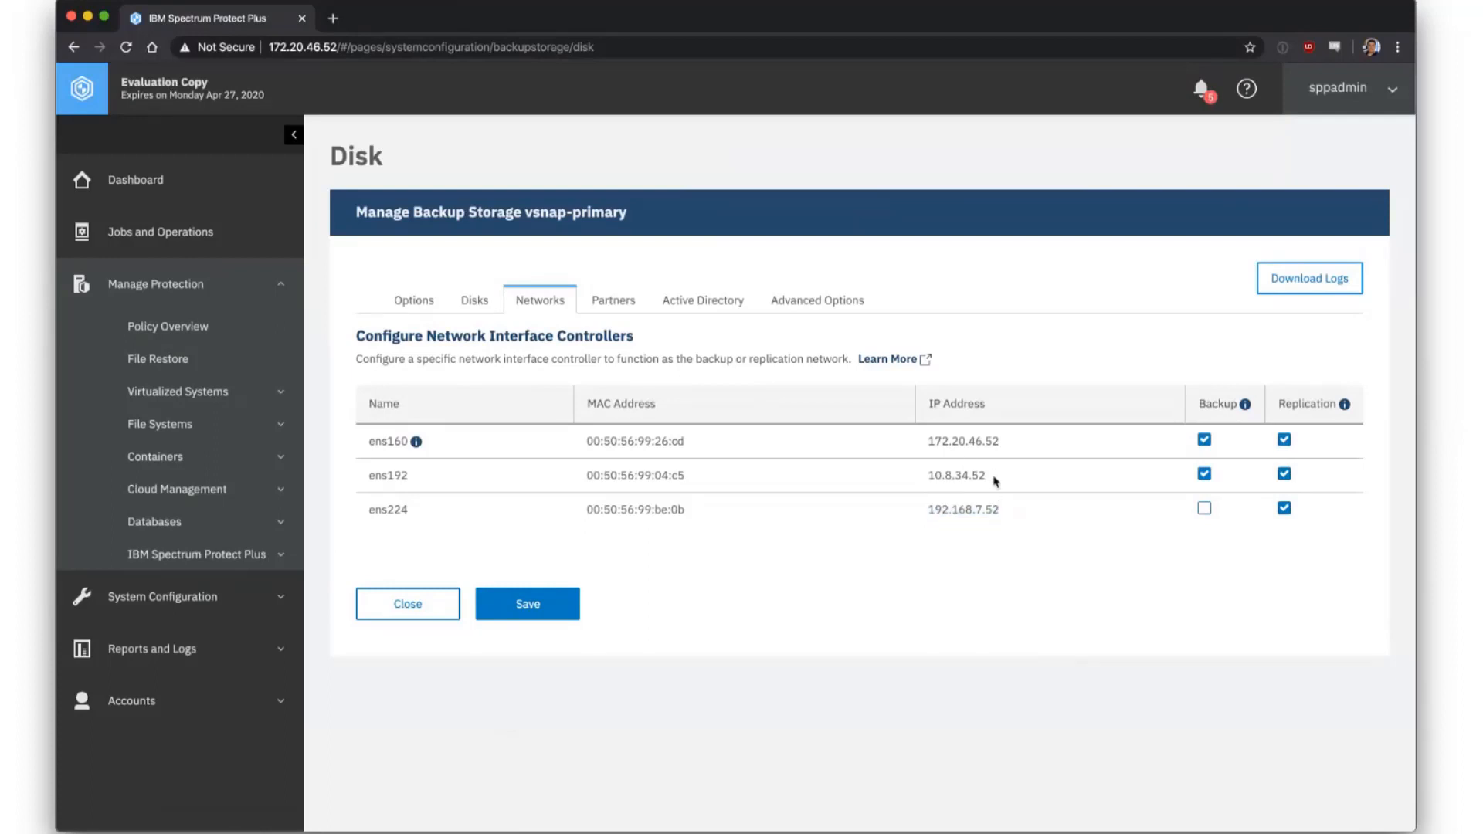
- Disable Replication for ens160 and ens192 on vsnap-primary and save the network configuration
left_click(1285, 441)
left_click(1284, 474)
left_click_drag(928, 441, 999, 510)
left_click(993, 478)
left_click(999, 509)
left_click_drag(928, 441, 1007, 443)
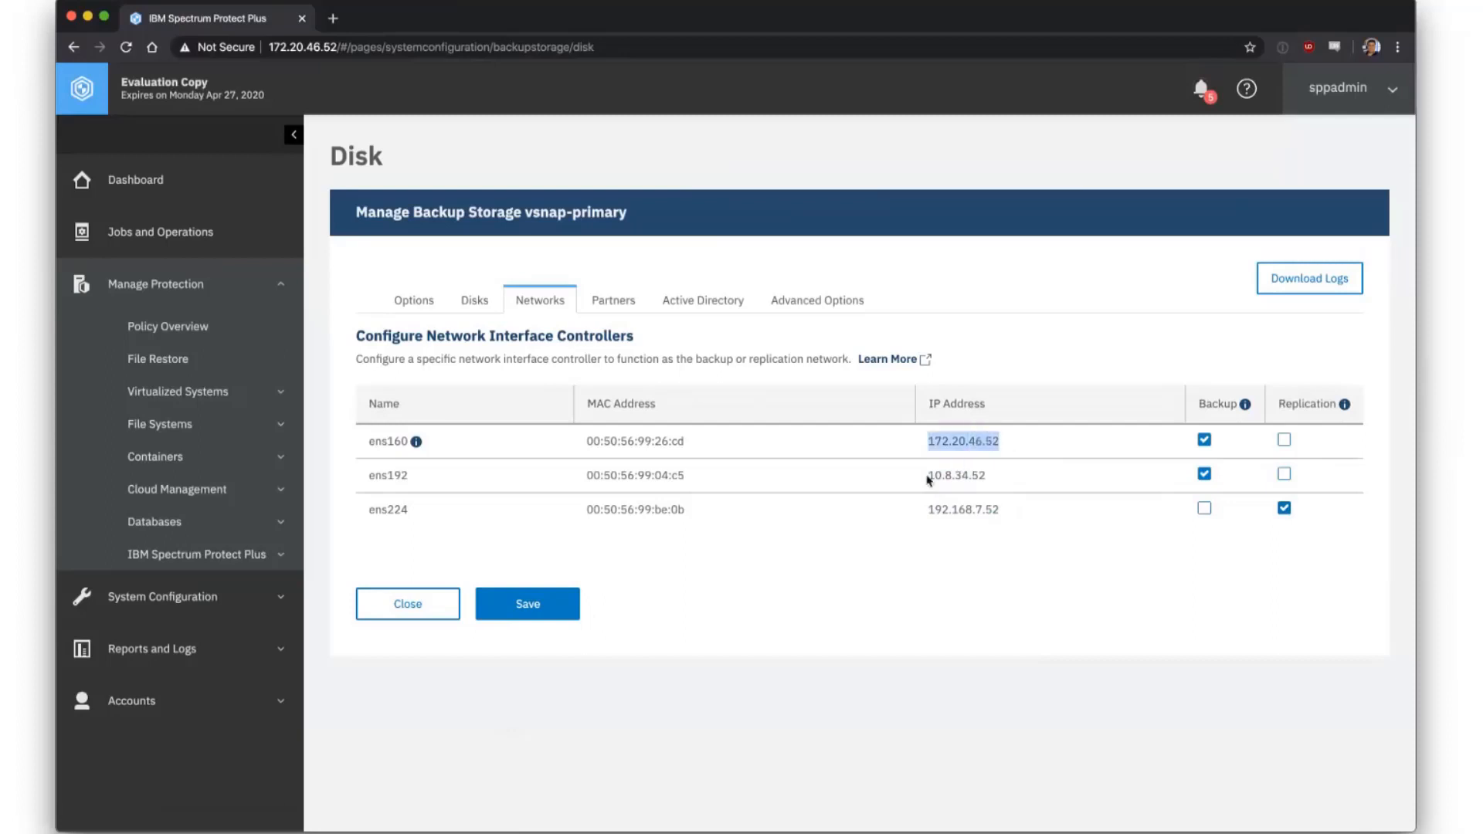
left_click_drag(929, 474, 993, 474)
left_click(993, 475)
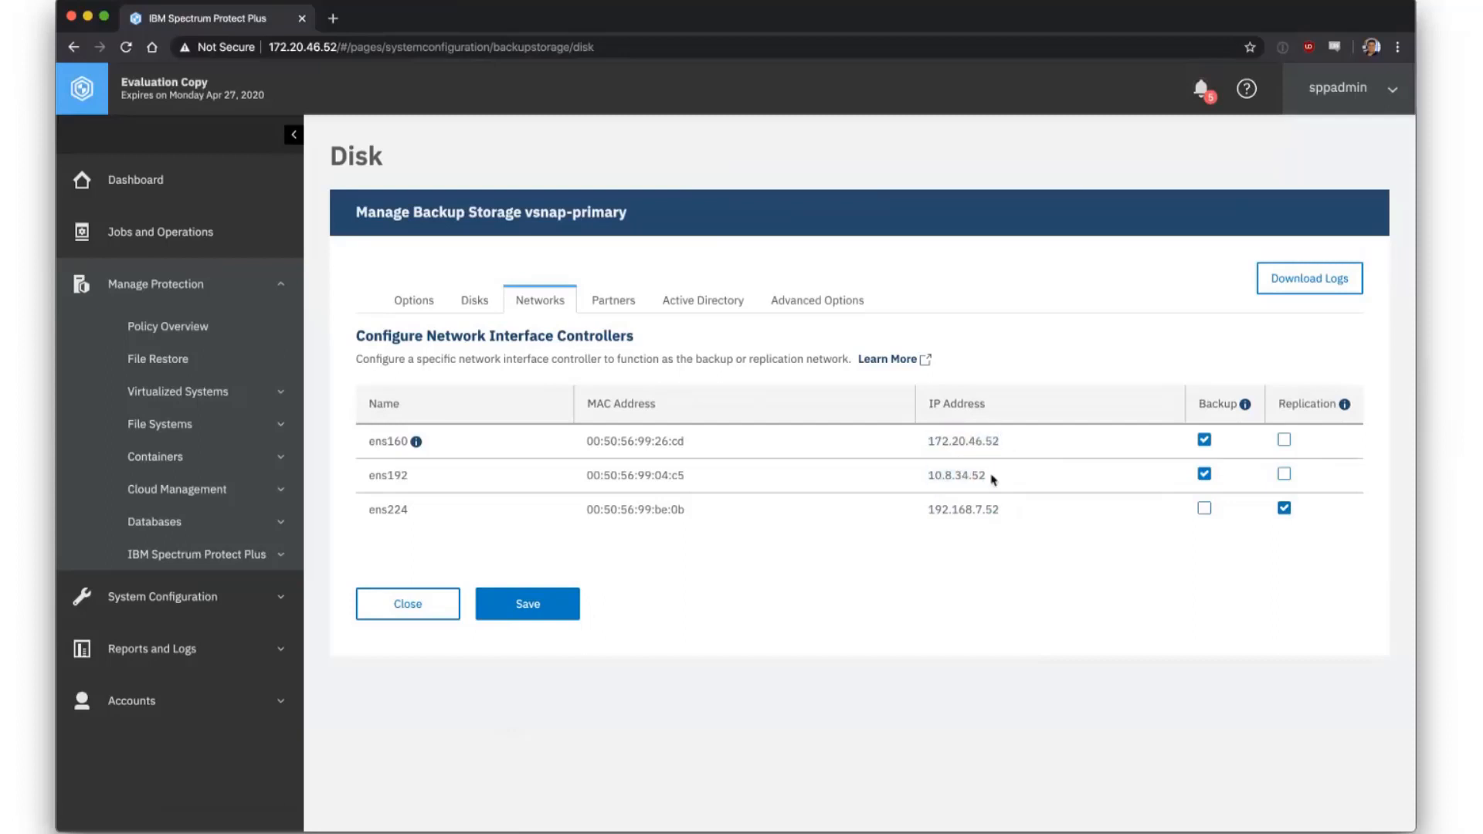
left_click_drag(929, 509, 1000, 510)
left_click(1000, 510)
left_click(556, 611)
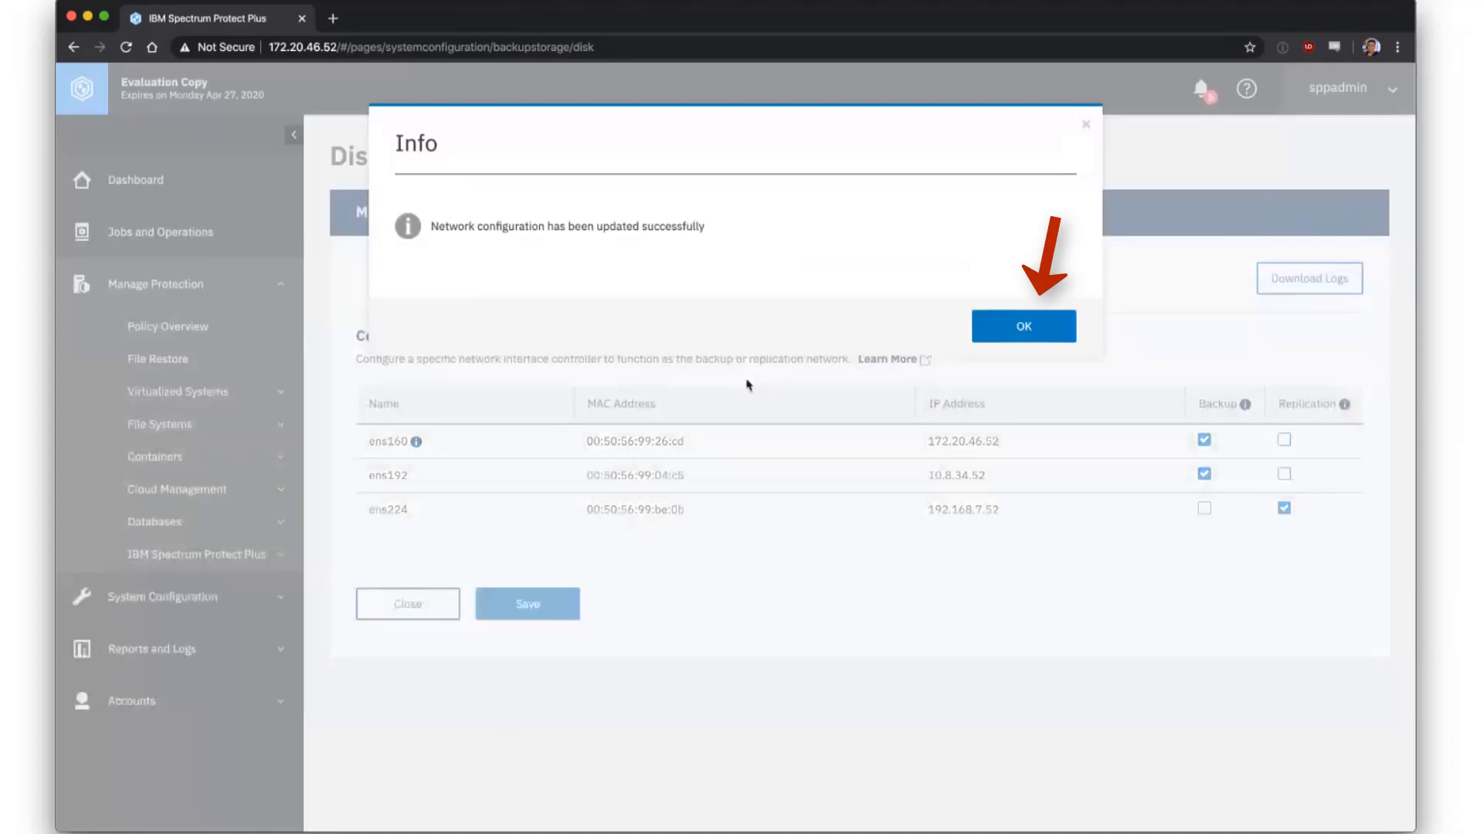
left_click(1023, 325)
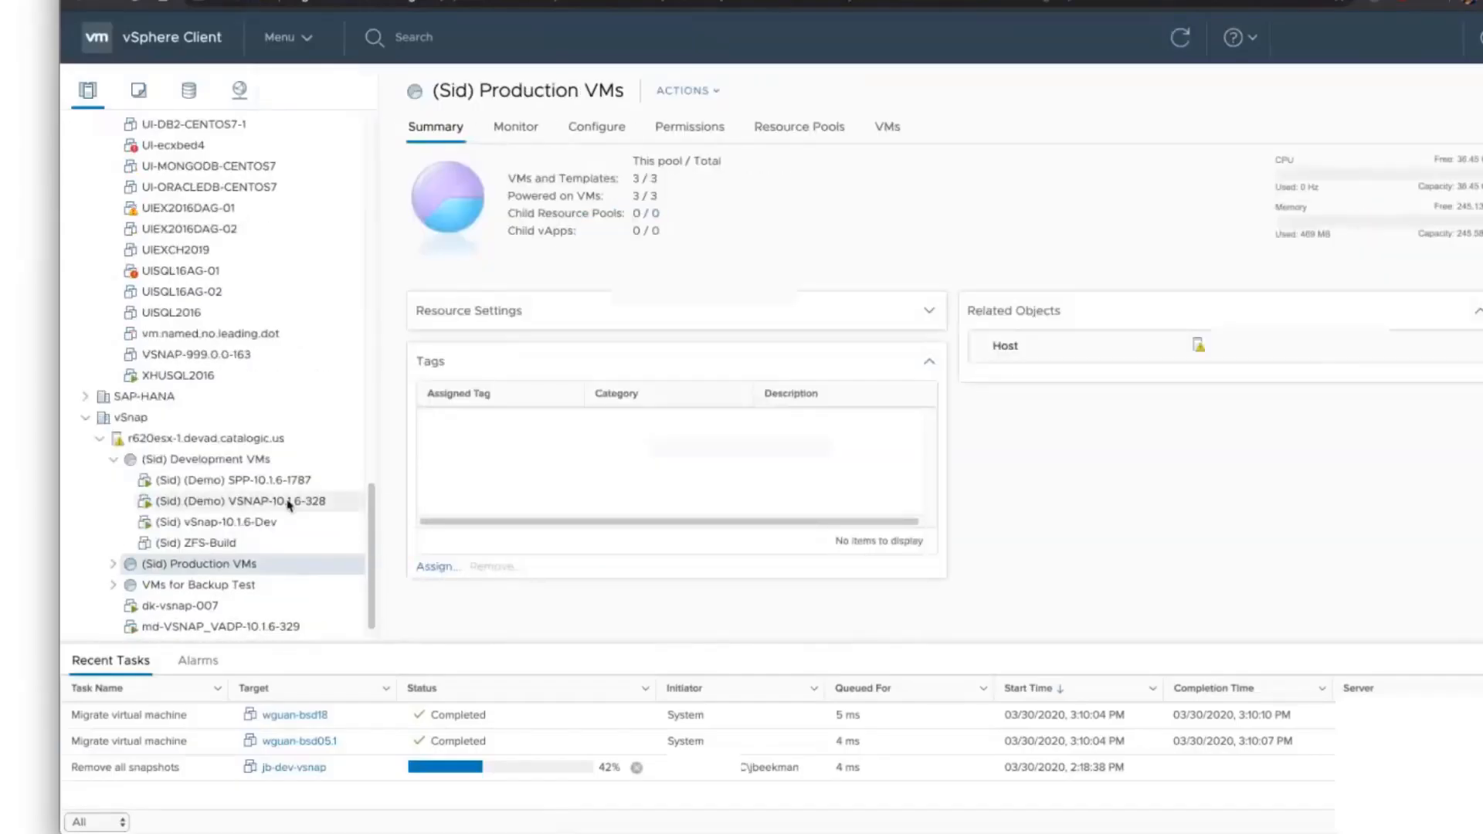
- In the vSphere Client, add a new network adapter on VM Network to the (Demo) VSNAP-10.1.6-328 virtual machine
left_click(287, 500)
right_click(289, 506)
mouse_move(367, 502)
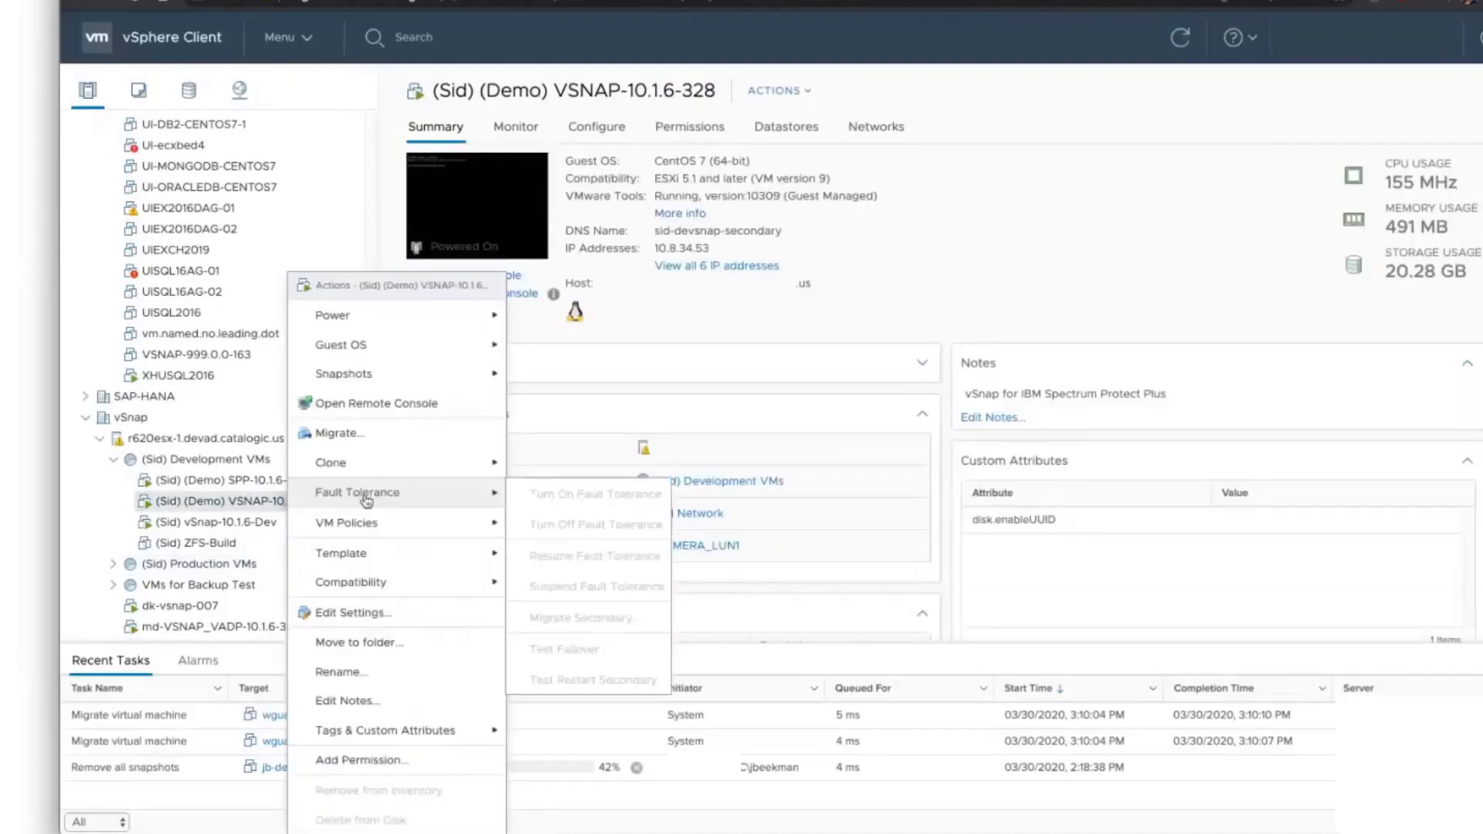
left_click(390, 622)
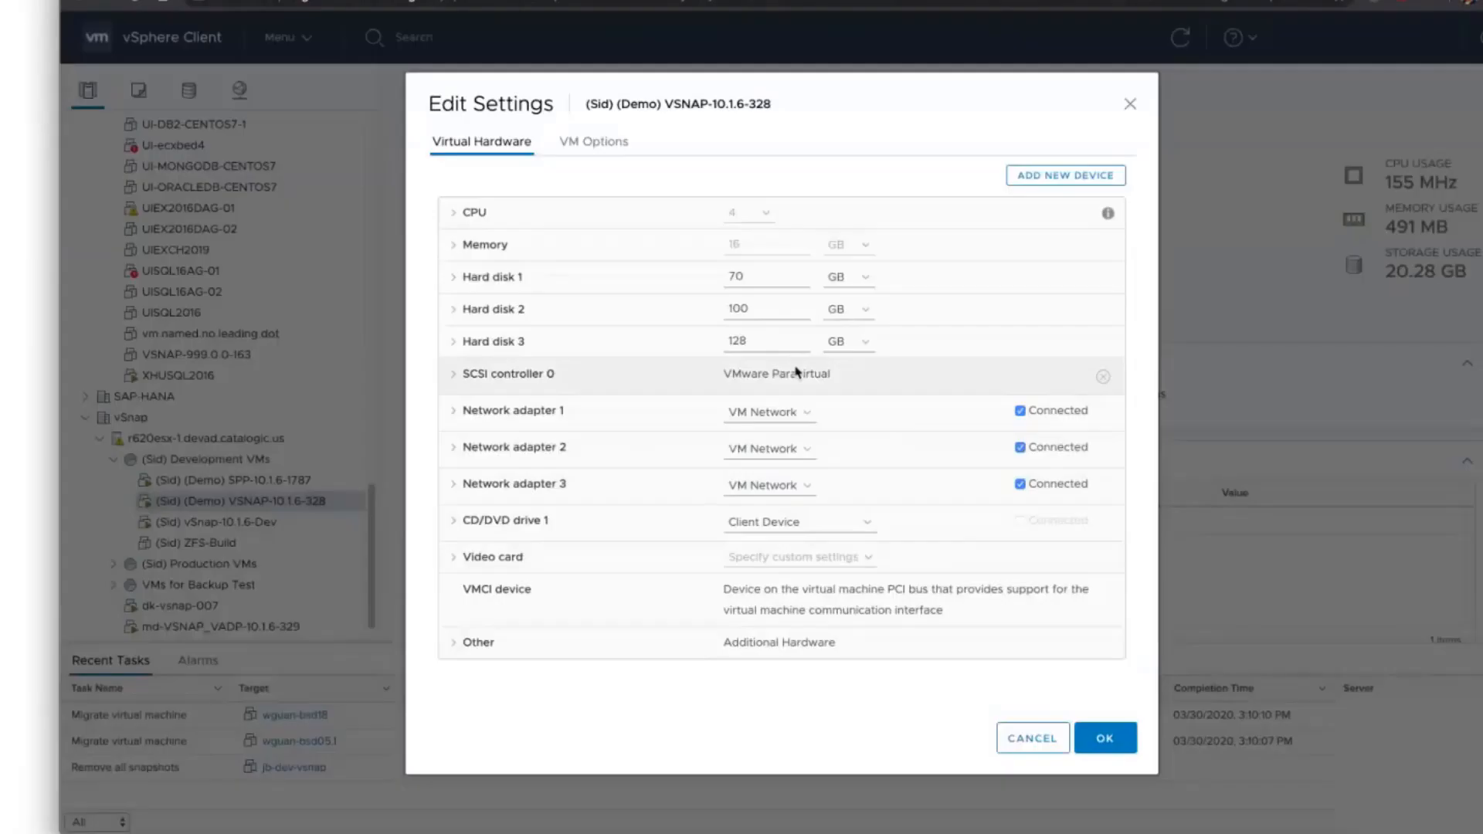
left_click(1062, 176)
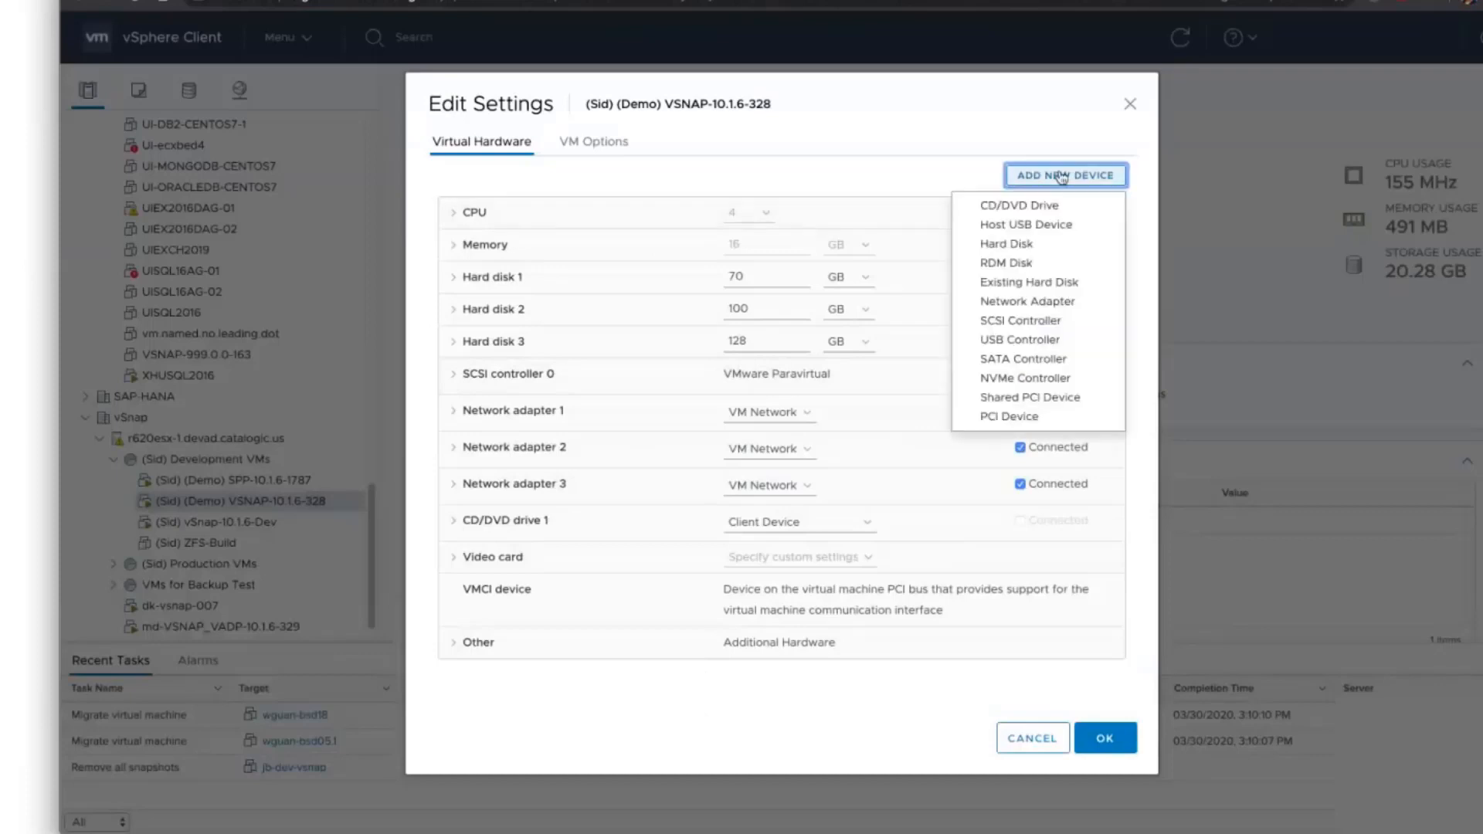
left_click(1042, 302)
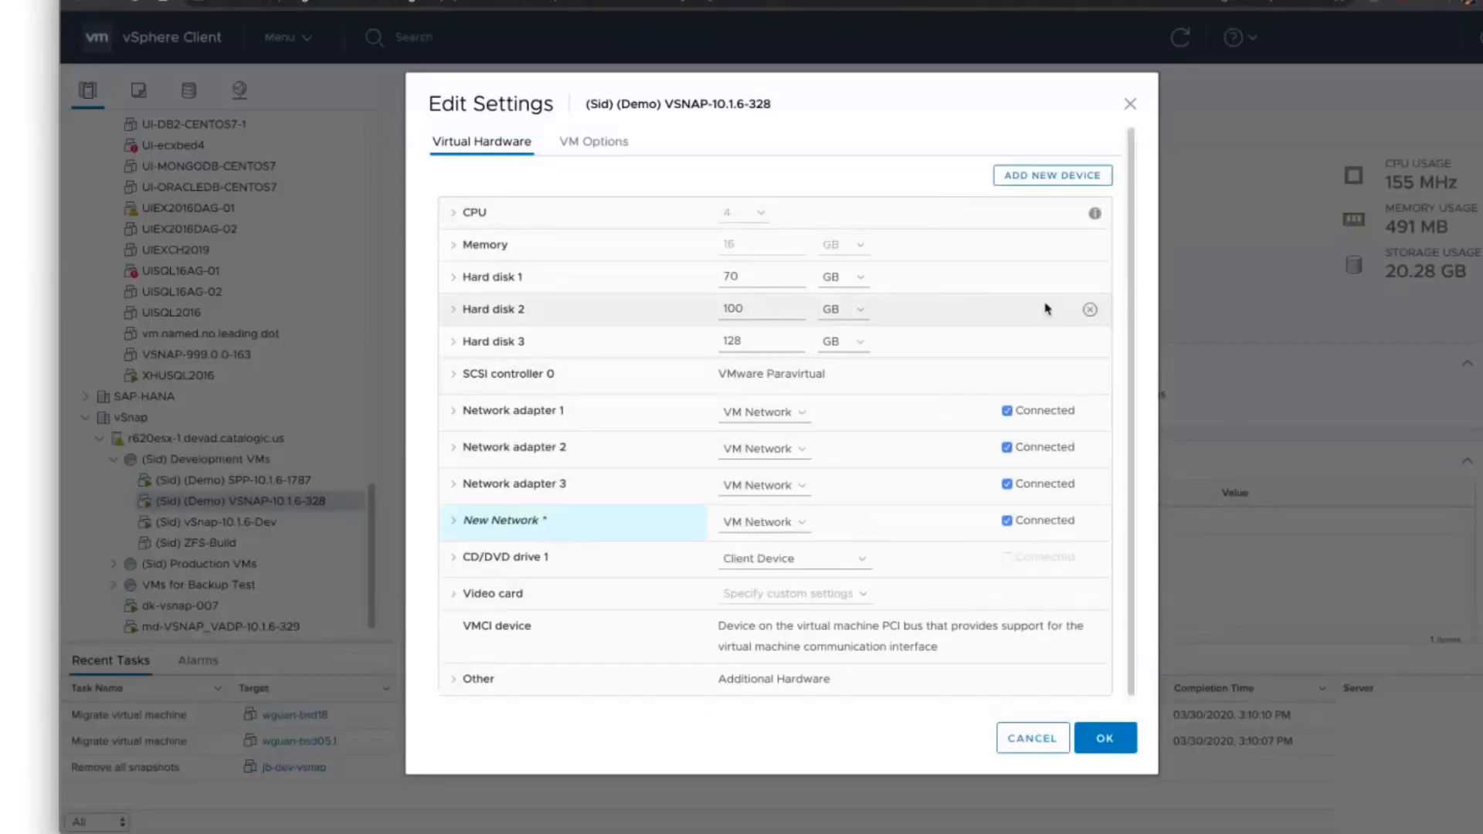
left_click(1104, 739)
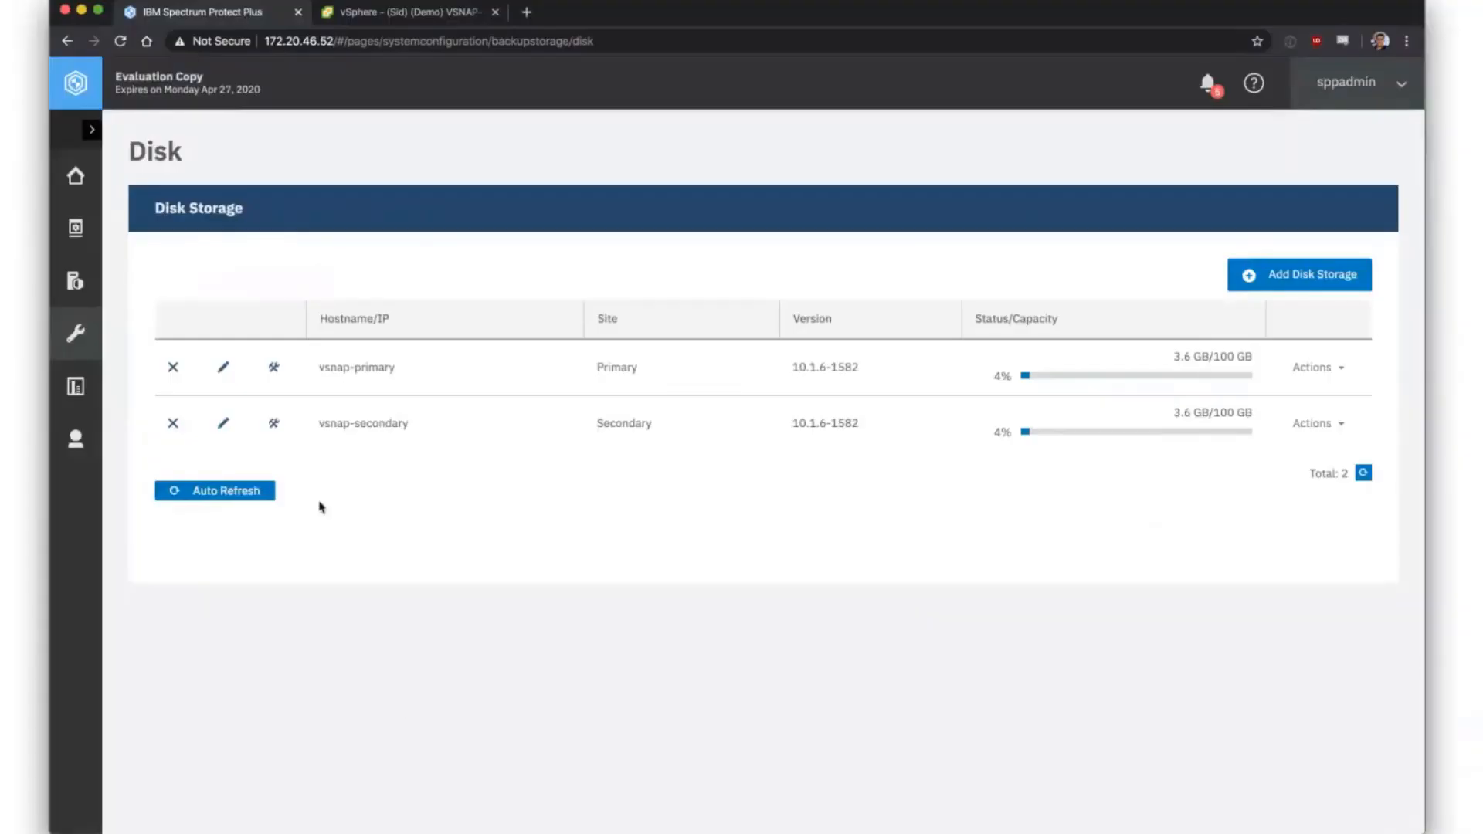
- Back in IBM Spectrum Protect Plus, save the network configuration of vsnap-secondary with Backup and Replication enabled for ens161
left_click(275, 426)
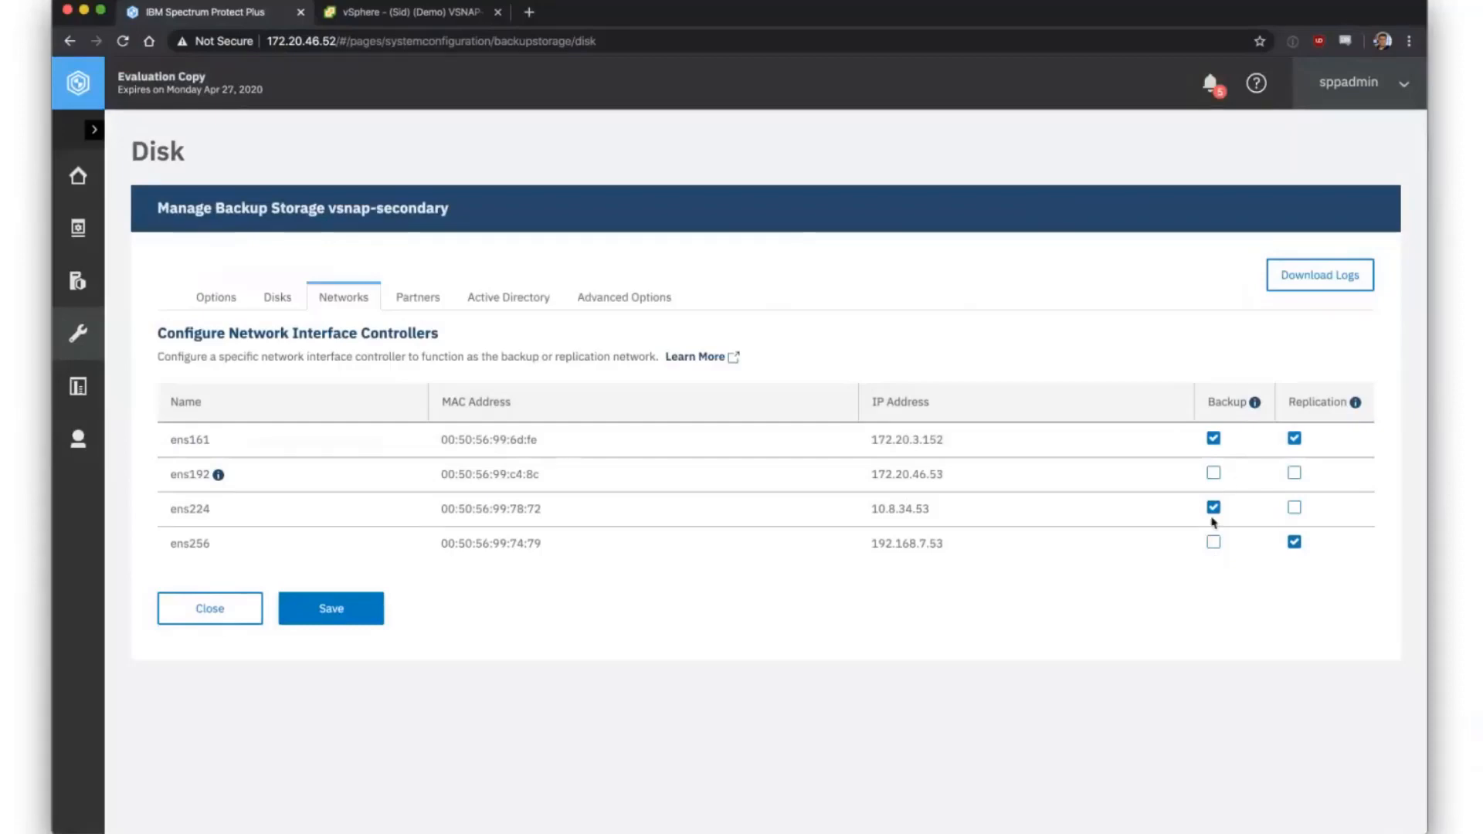
left_click(346, 611)
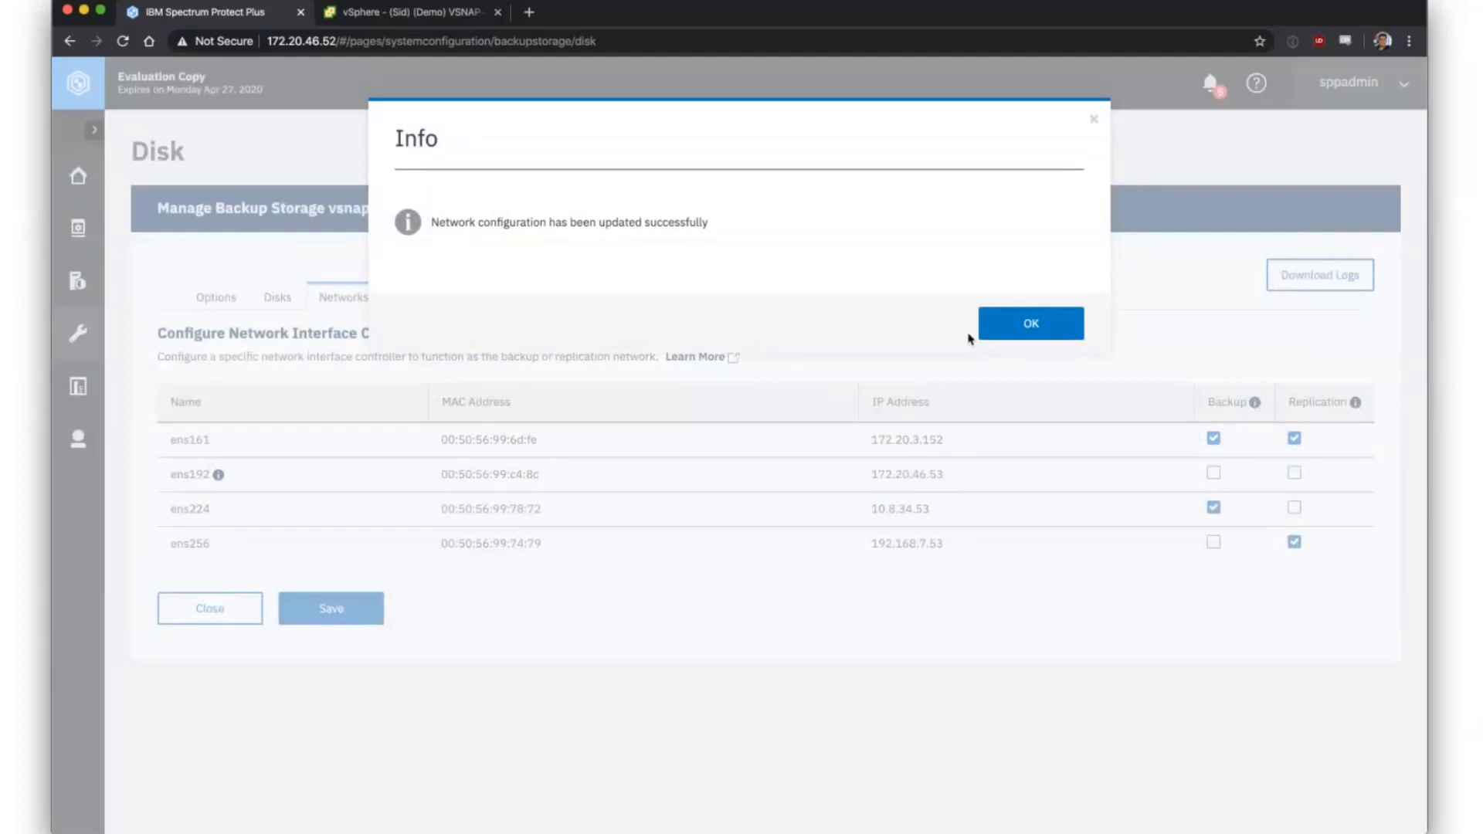
left_click(975, 338)
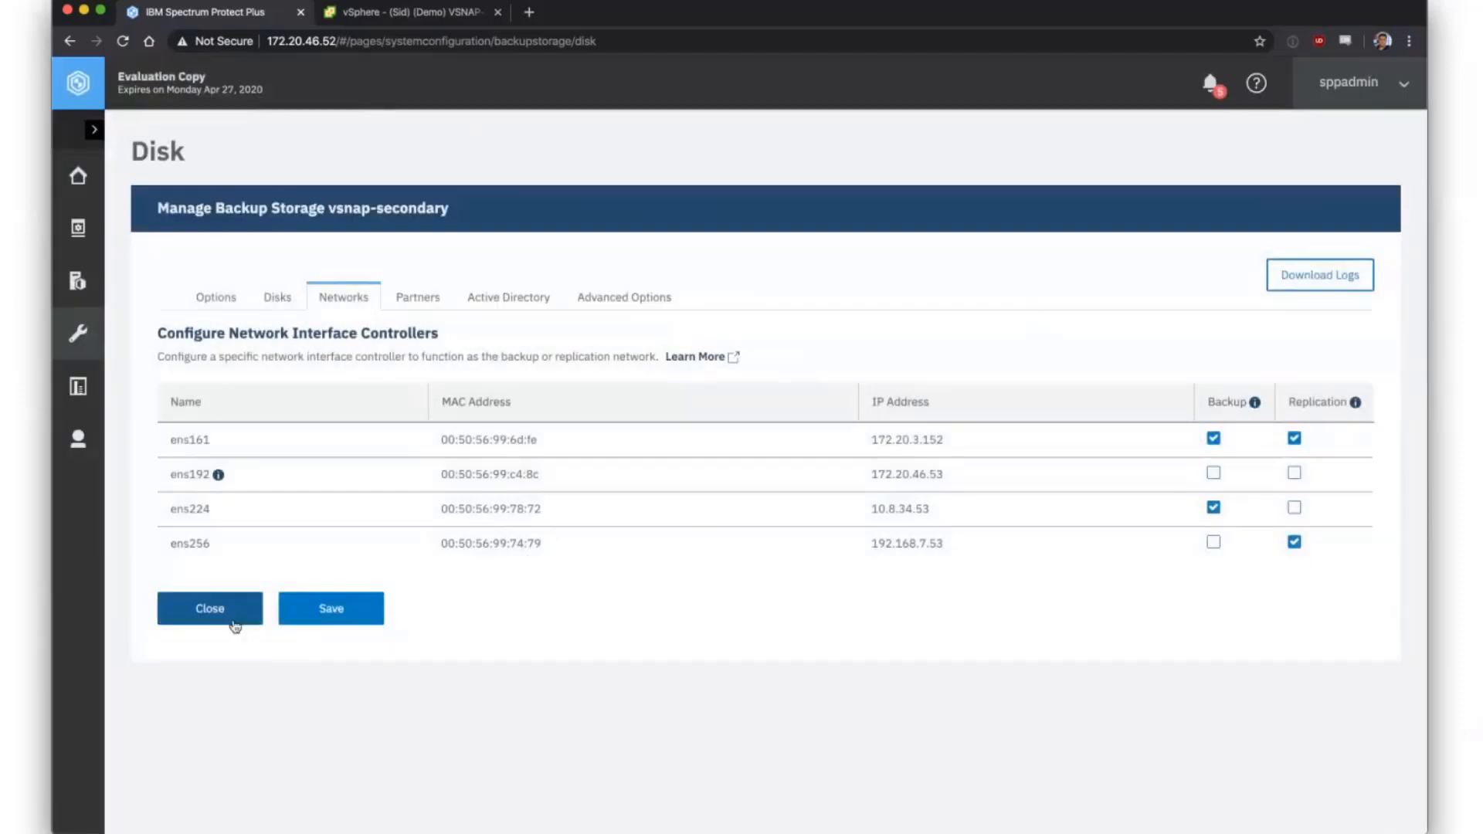
left_click(210, 610)
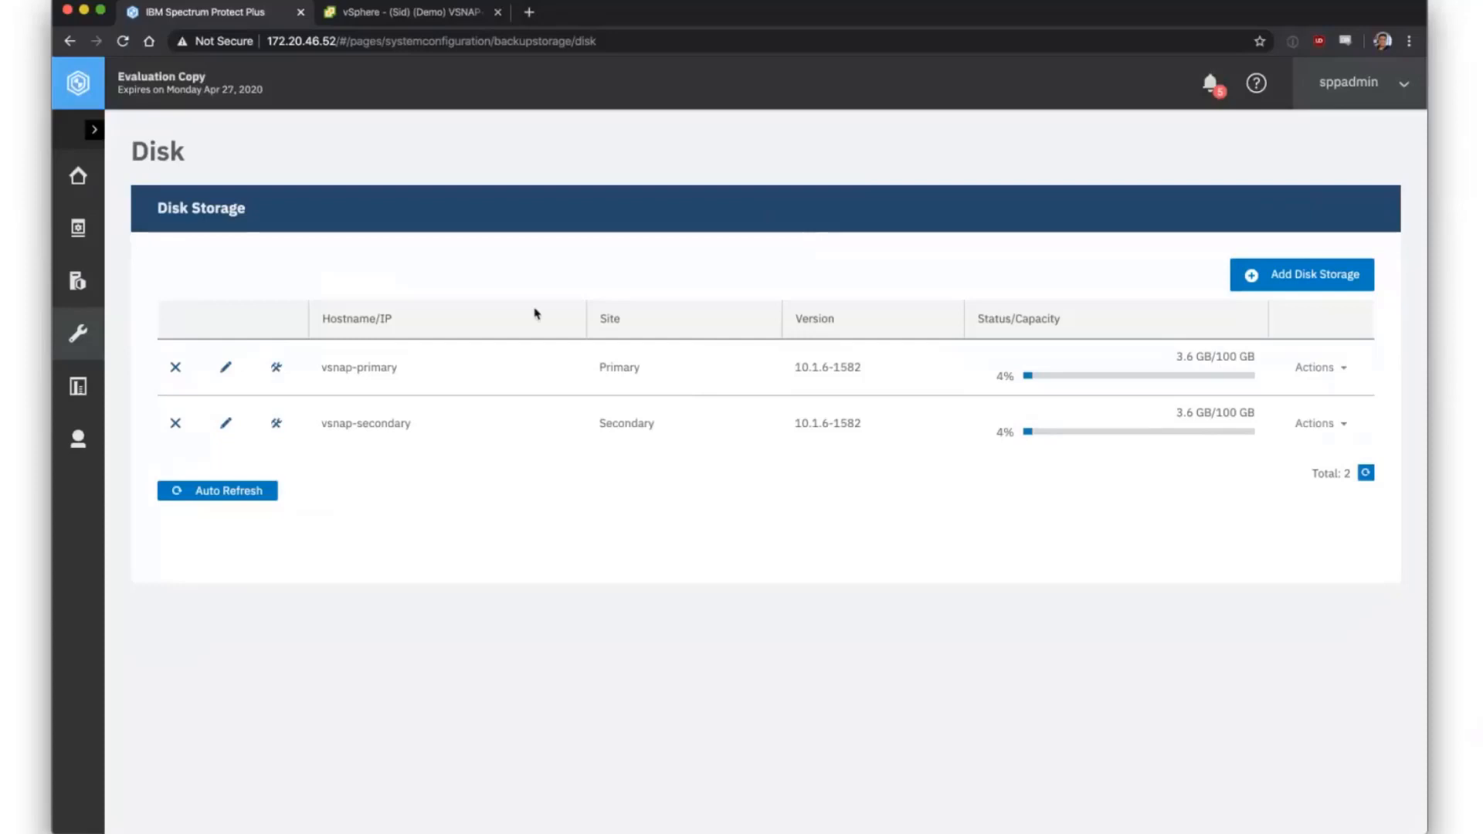
- Check the listed vSnap versions and register new disk storage 172.20.46.57 at the Secondary site with the existing user LocalvSnapAdmin
left_click_drag(794, 366, 829, 367)
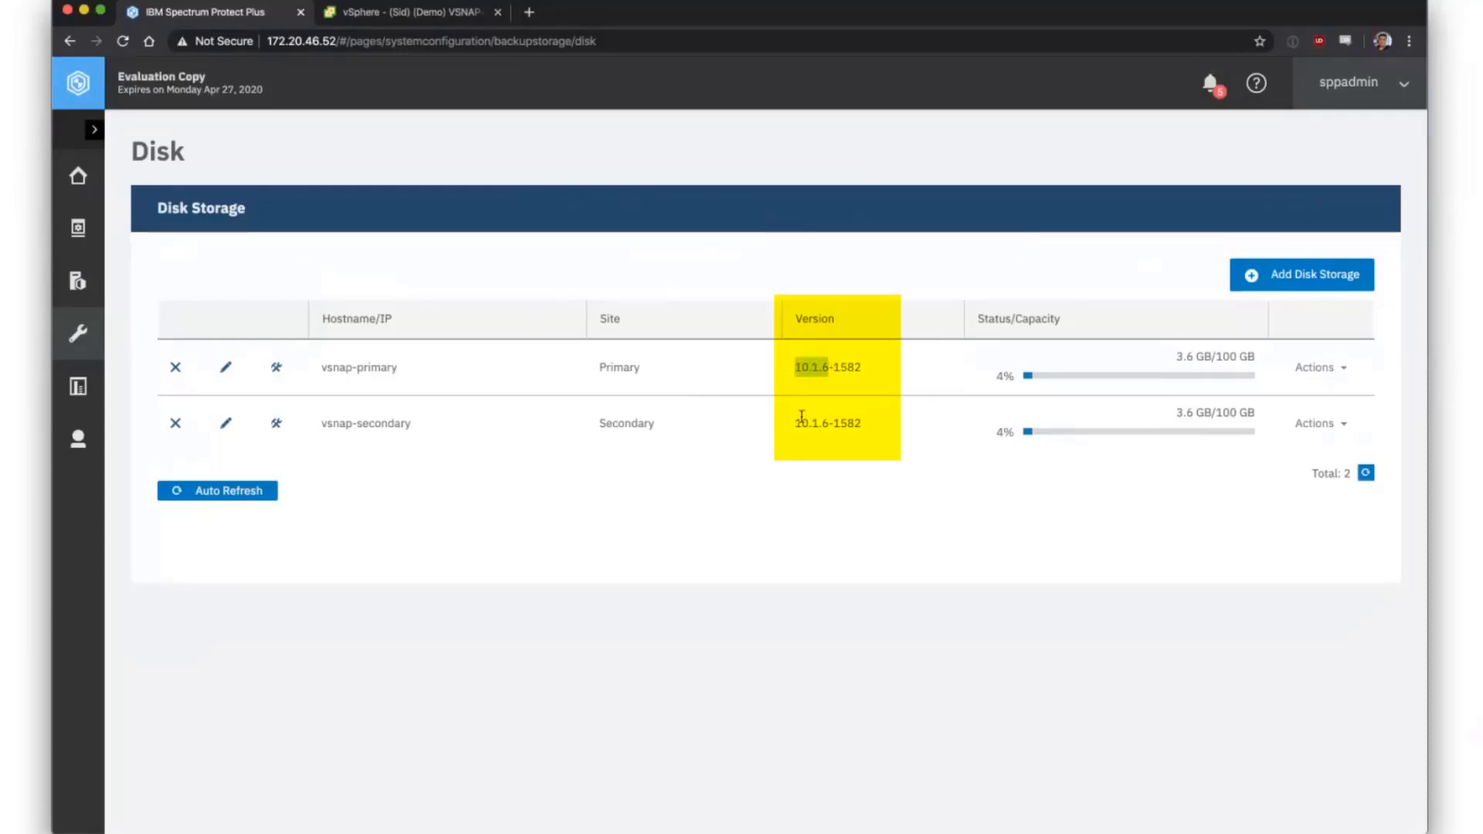
left_click(841, 424)
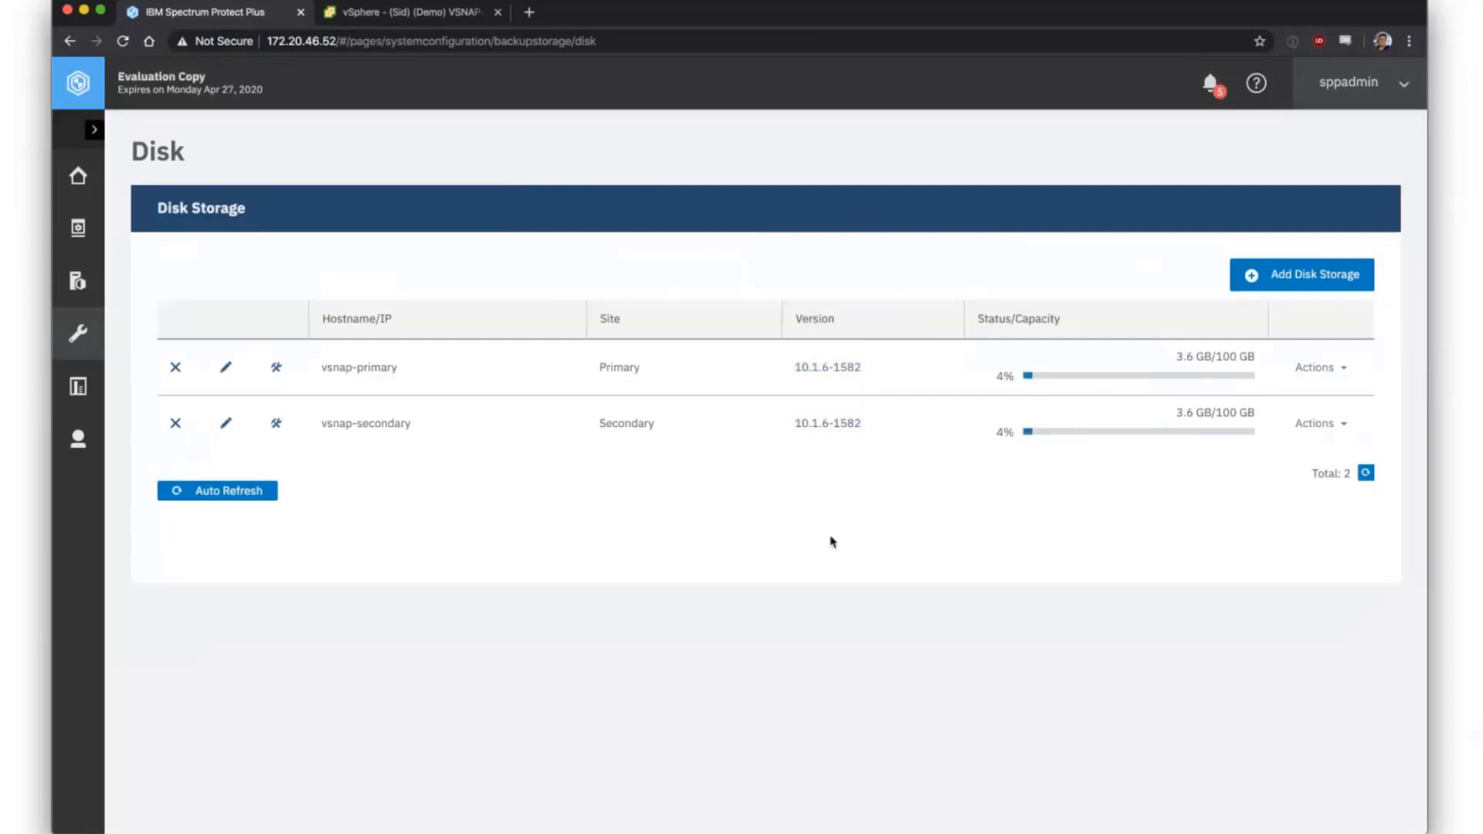
left_click(1313, 286)
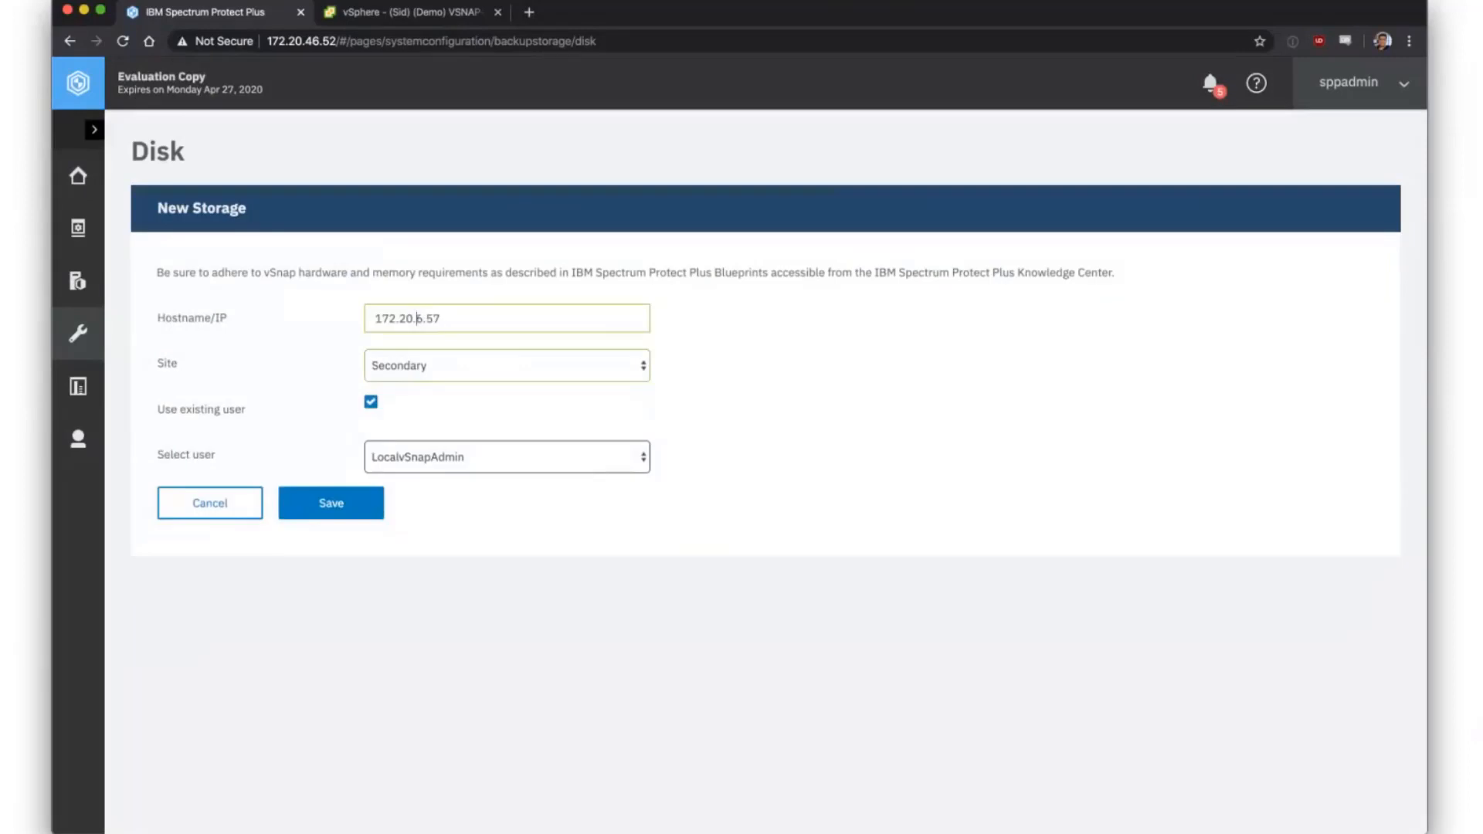
left_click(371, 508)
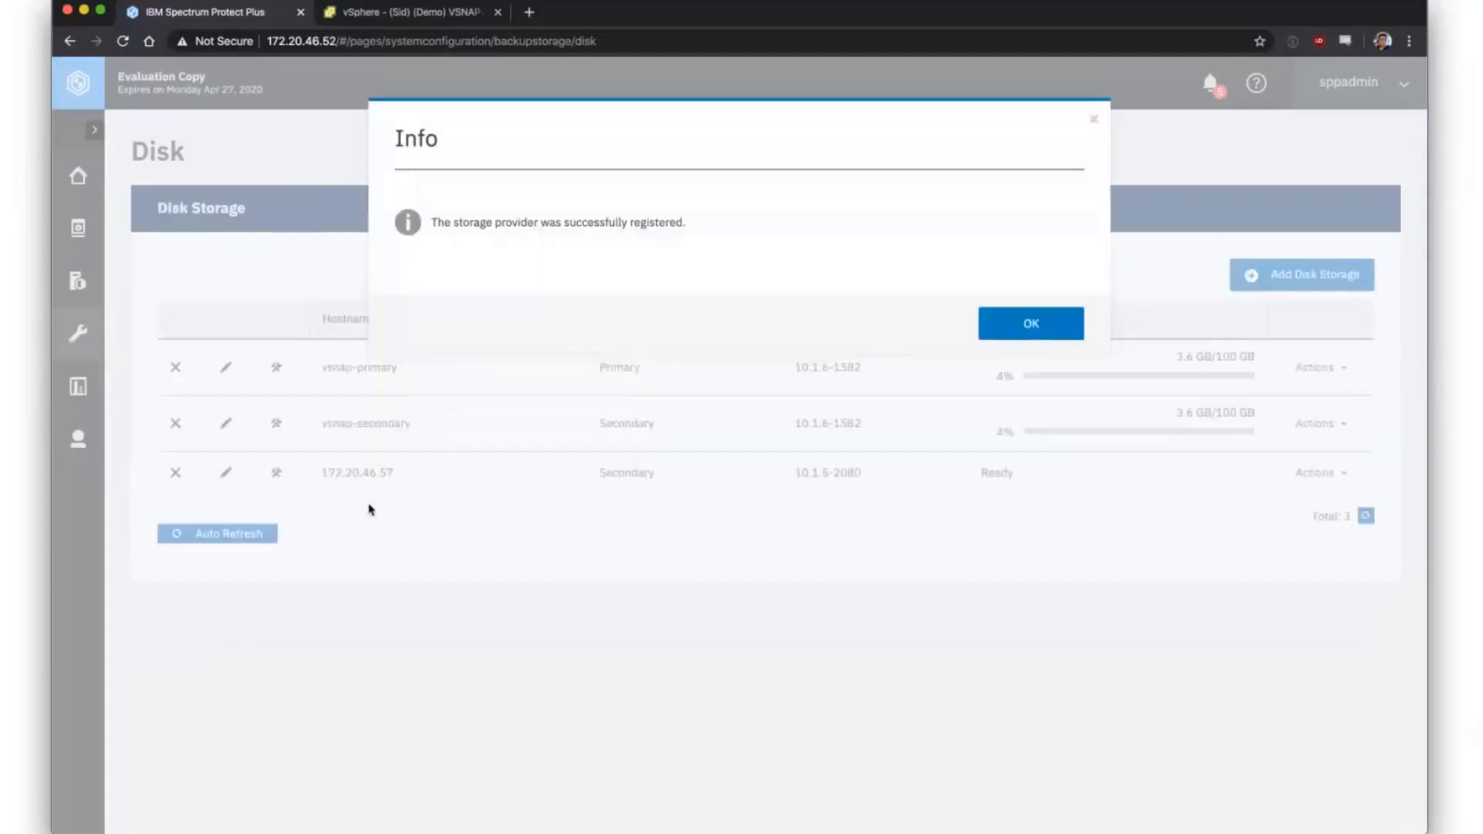
left_click(1044, 324)
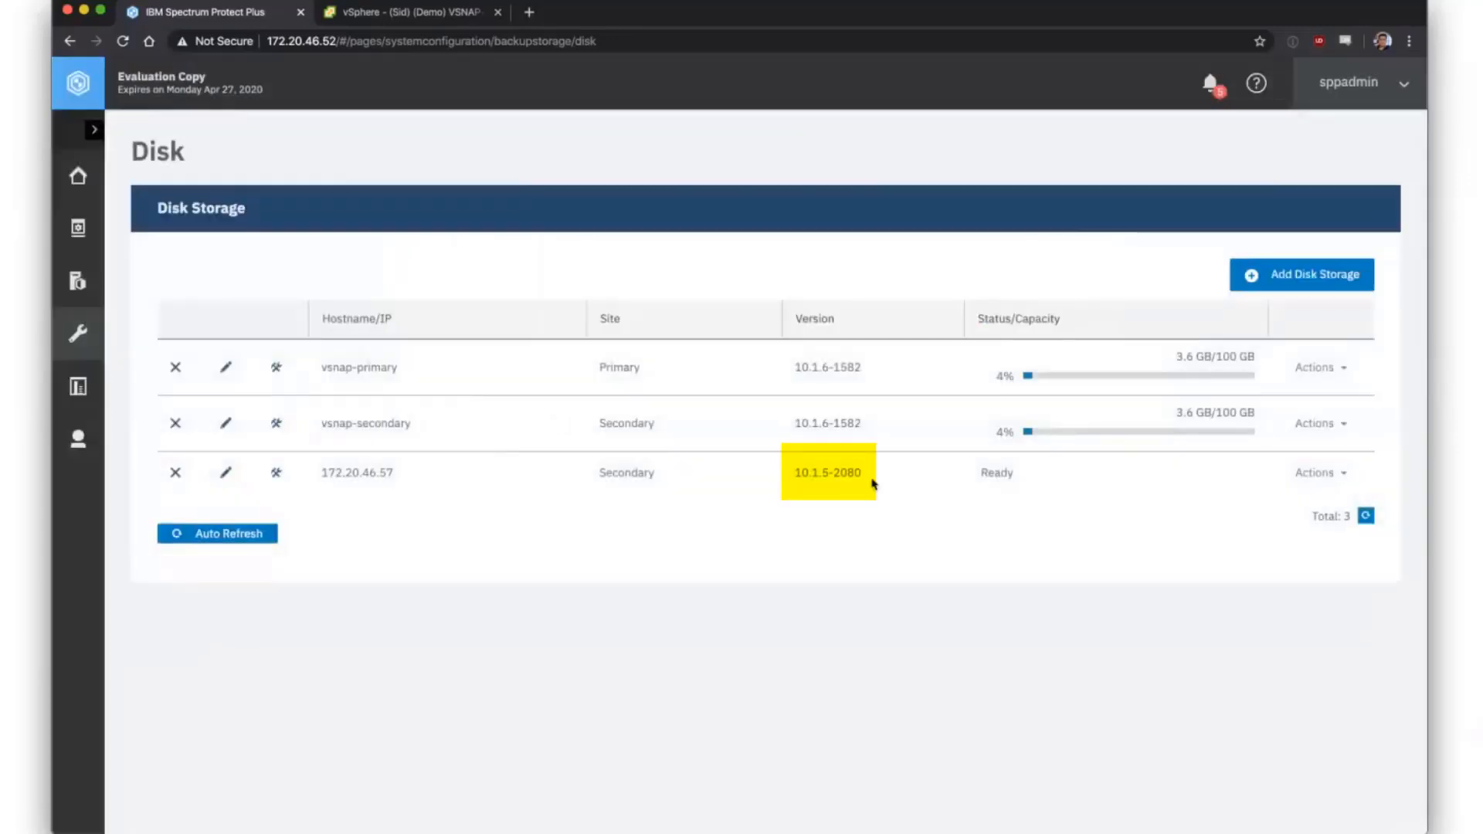
- Check the vSnap version of disk storage 172.20.46.57 and review its network interface configuration support
left_click_drag(801, 474, 832, 475)
left_click(833, 474)
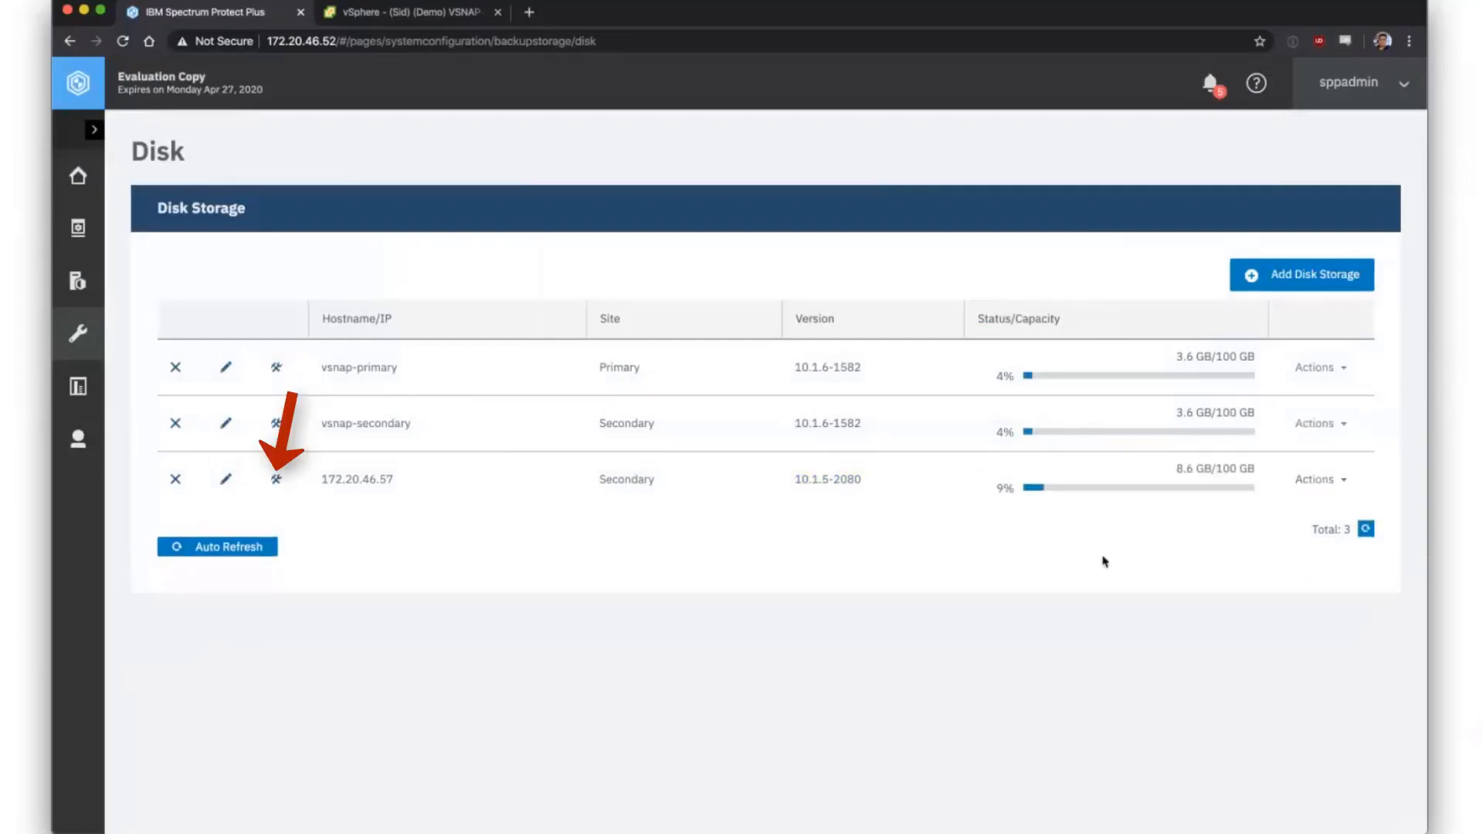
left_click(276, 483)
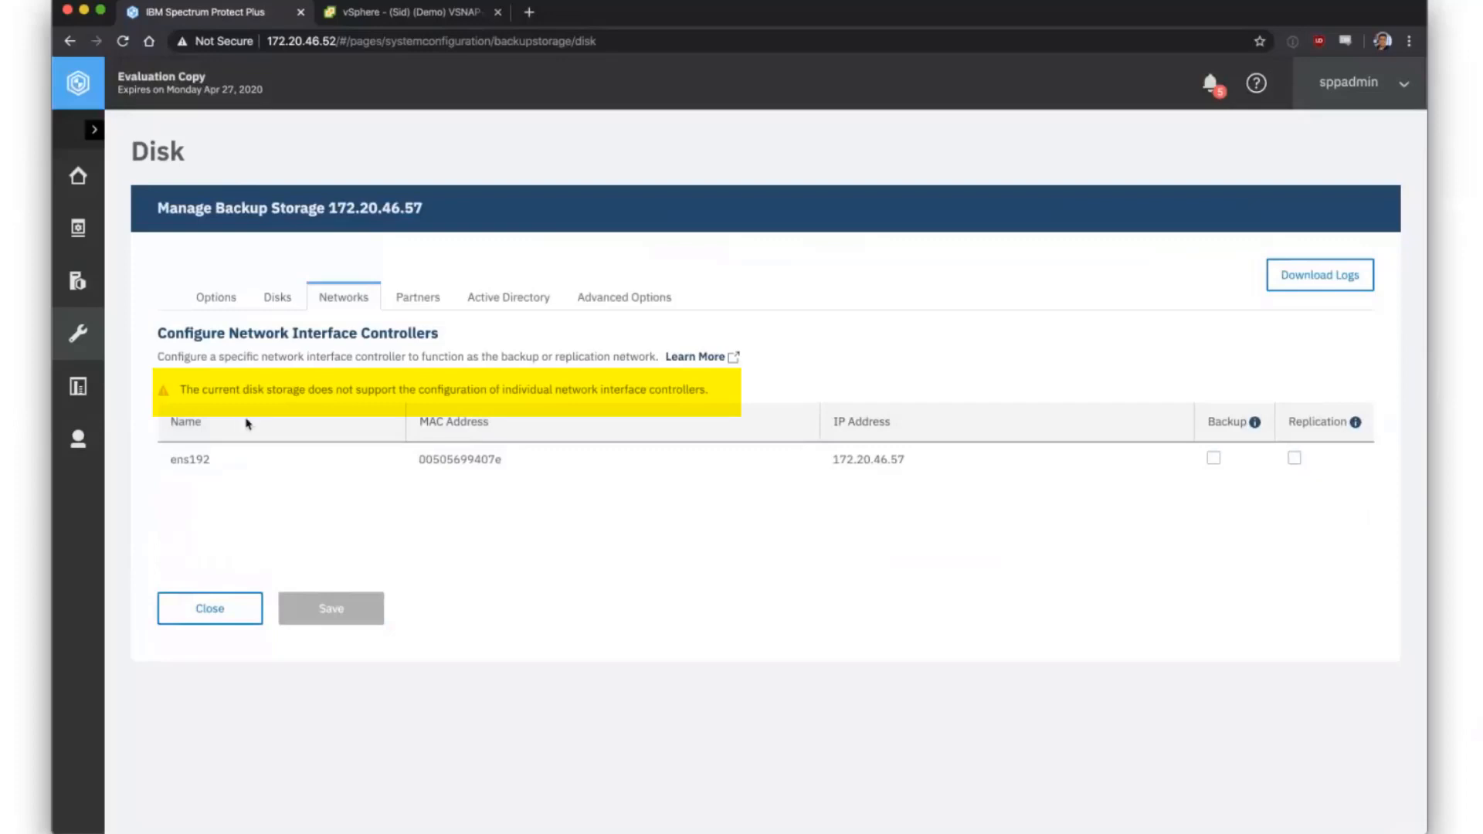
left_click_drag(185, 393, 730, 395)
left_click(732, 395)
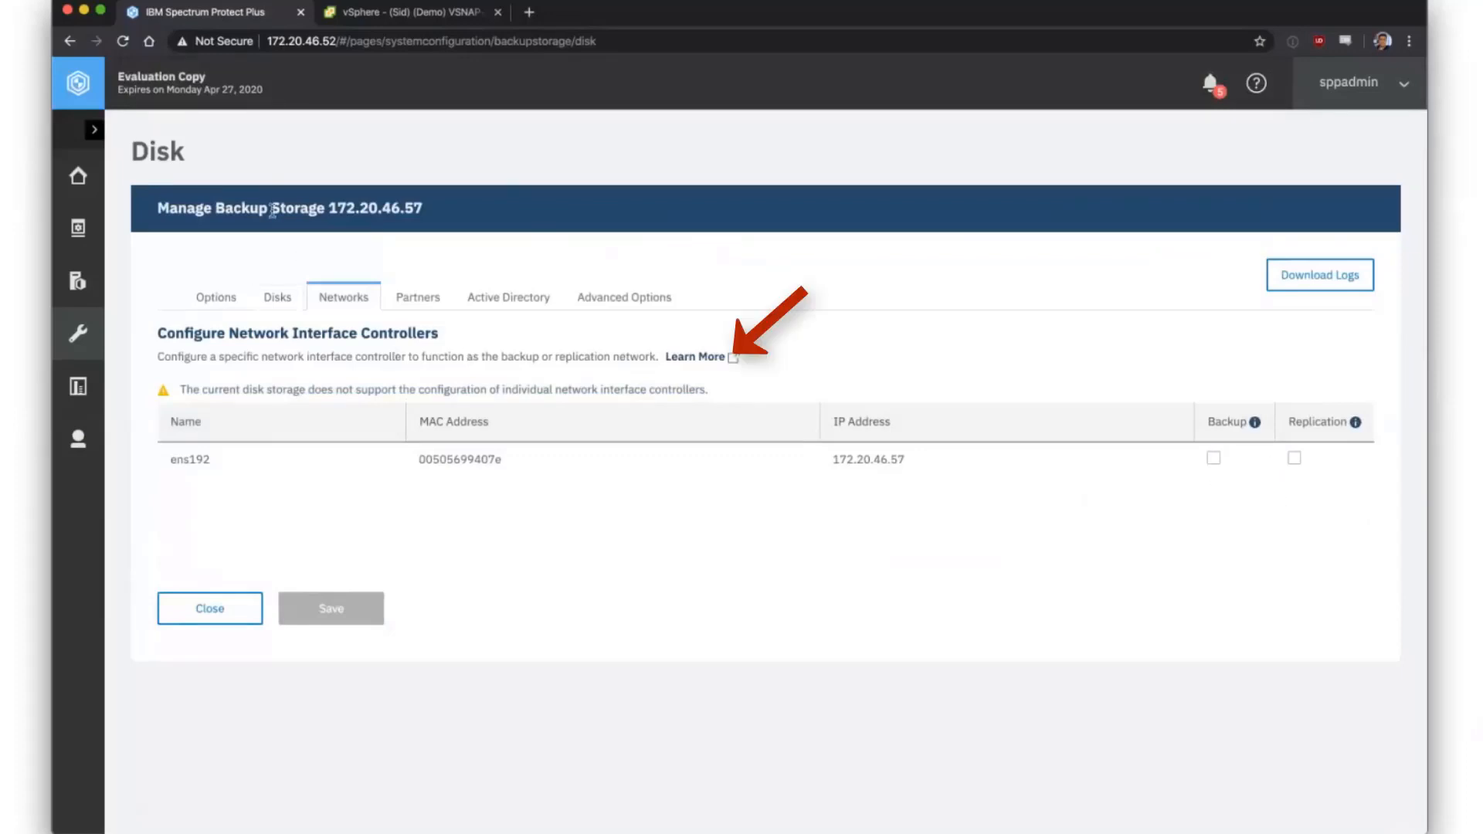
- Consult the help topic on configuring network interface controllers, and leave the management page of 172.20.46.57
left_click(699, 363)
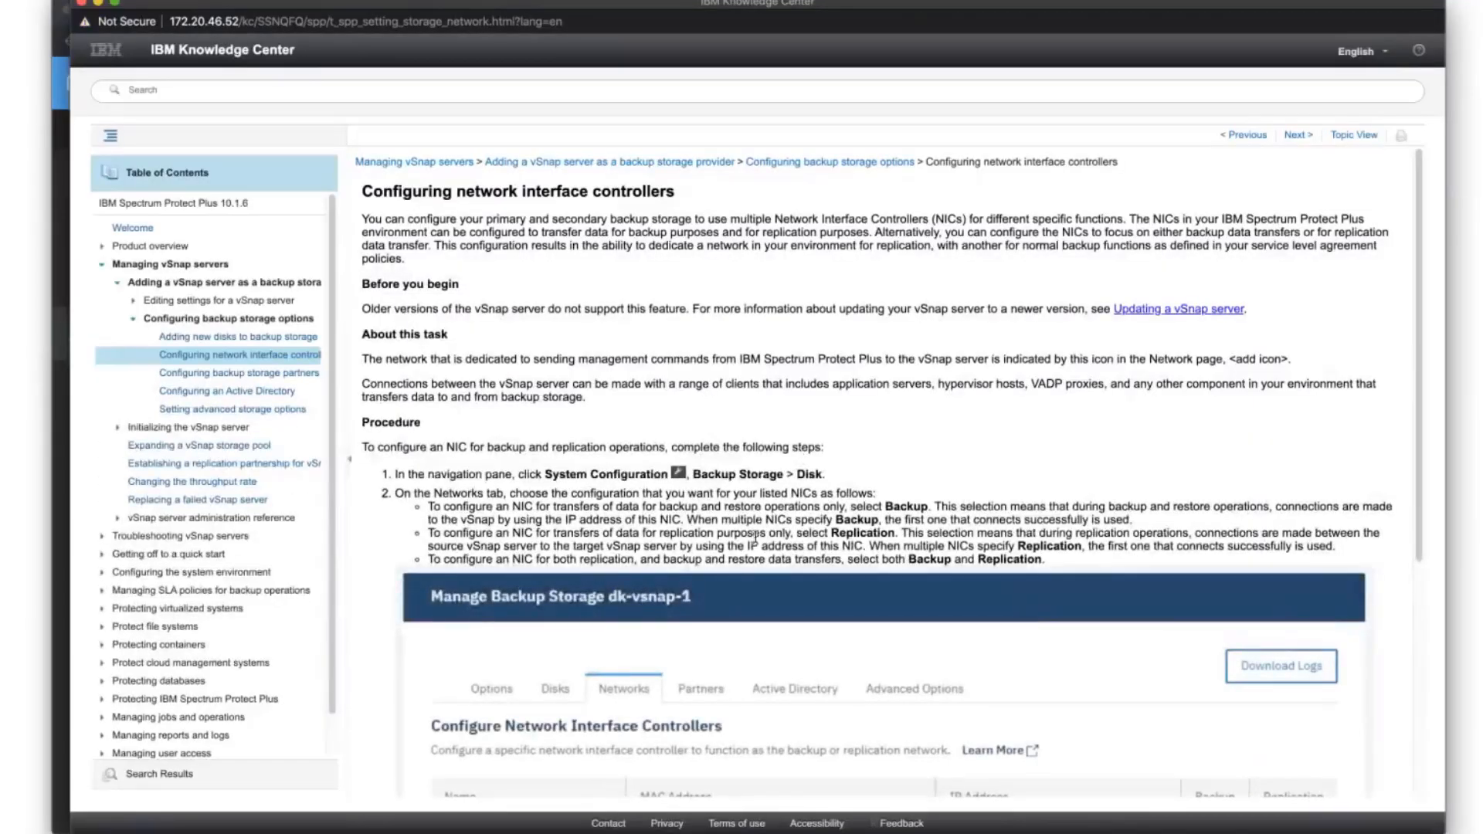
left_click(81, 4)
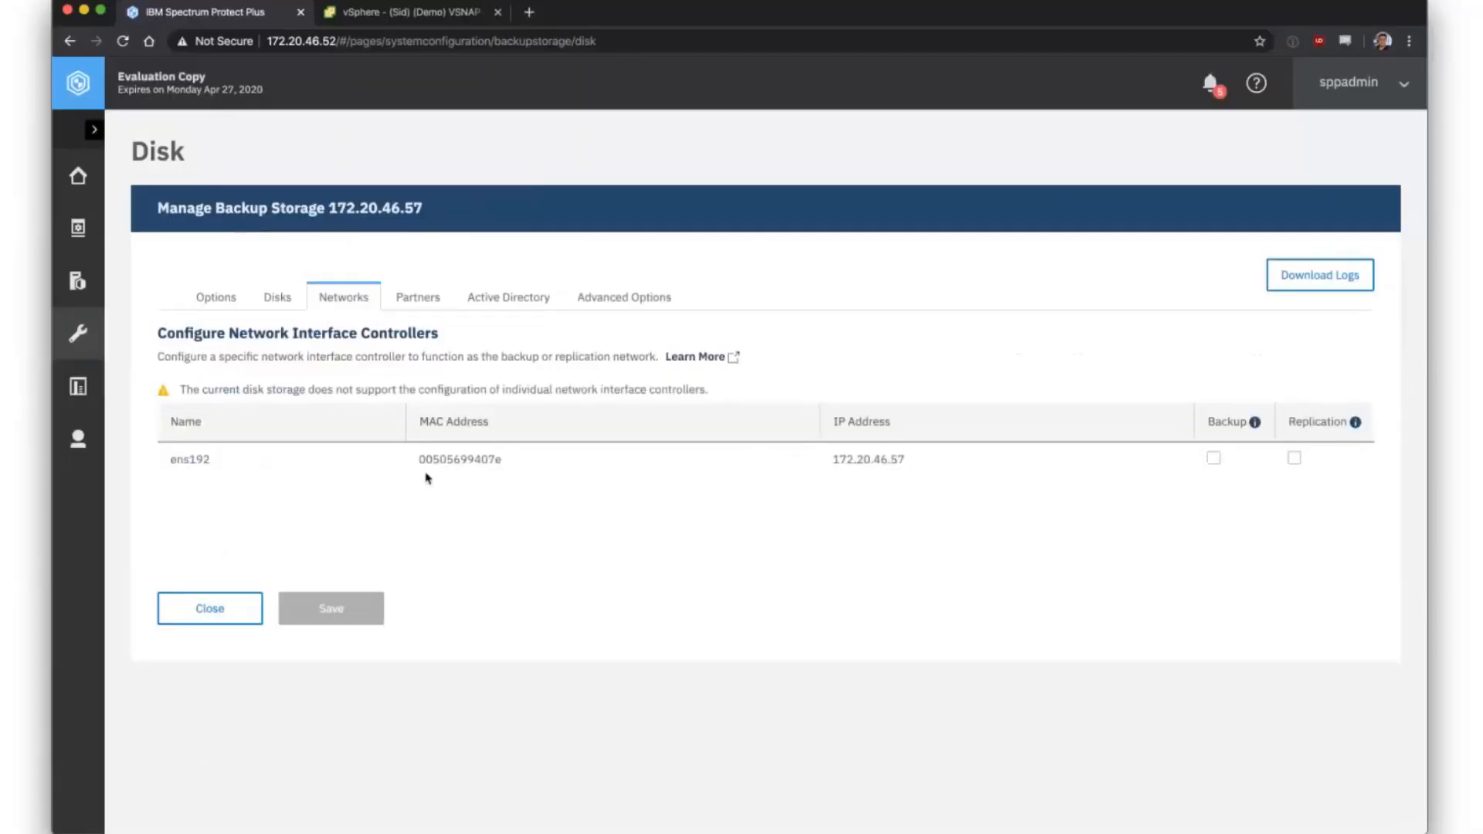
left_click(222, 607)
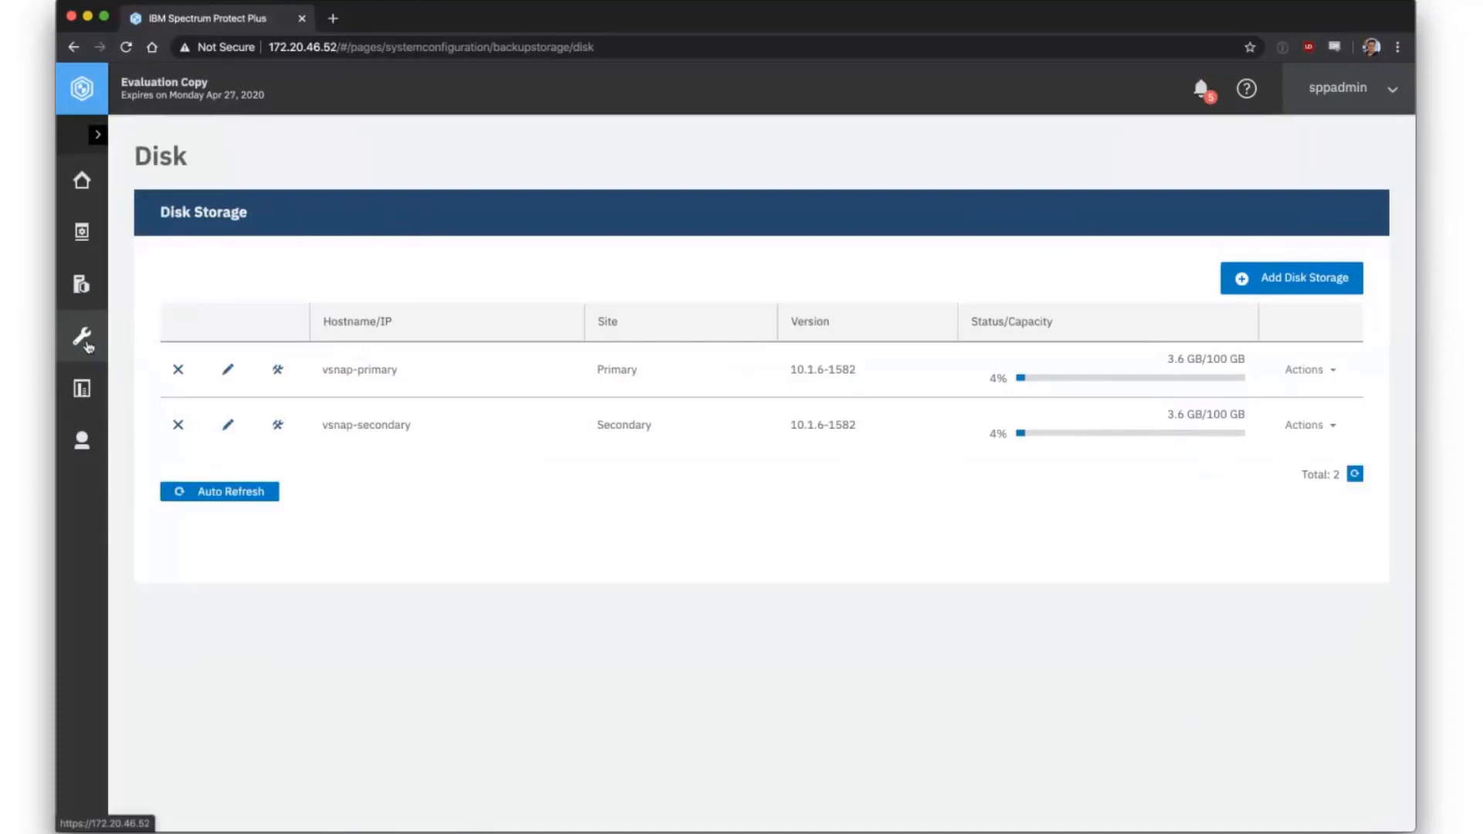
- Open the properties of the Primary site for editing and enable its throttle
left_click(87, 345)
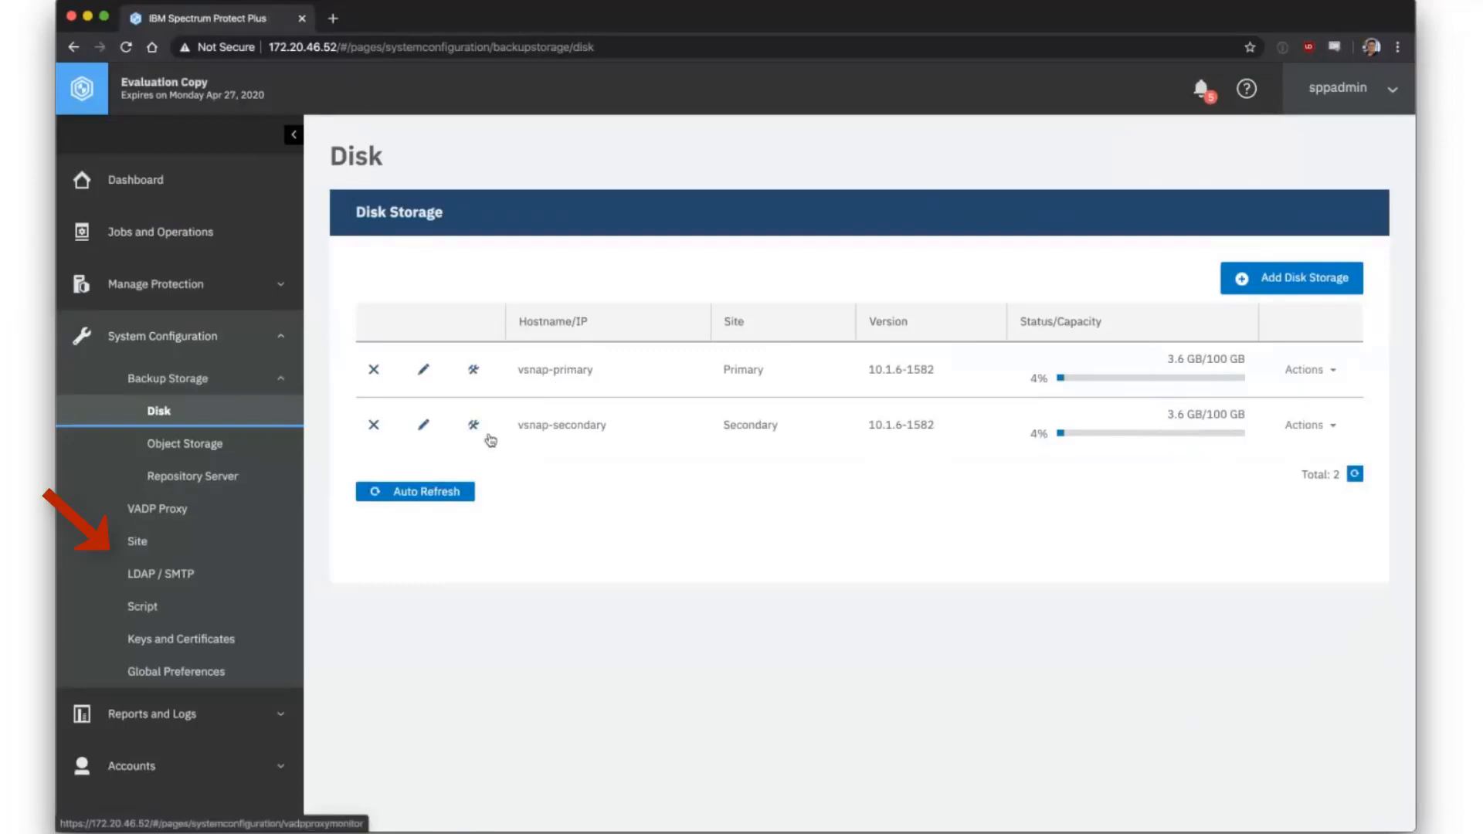
left_click(131, 543)
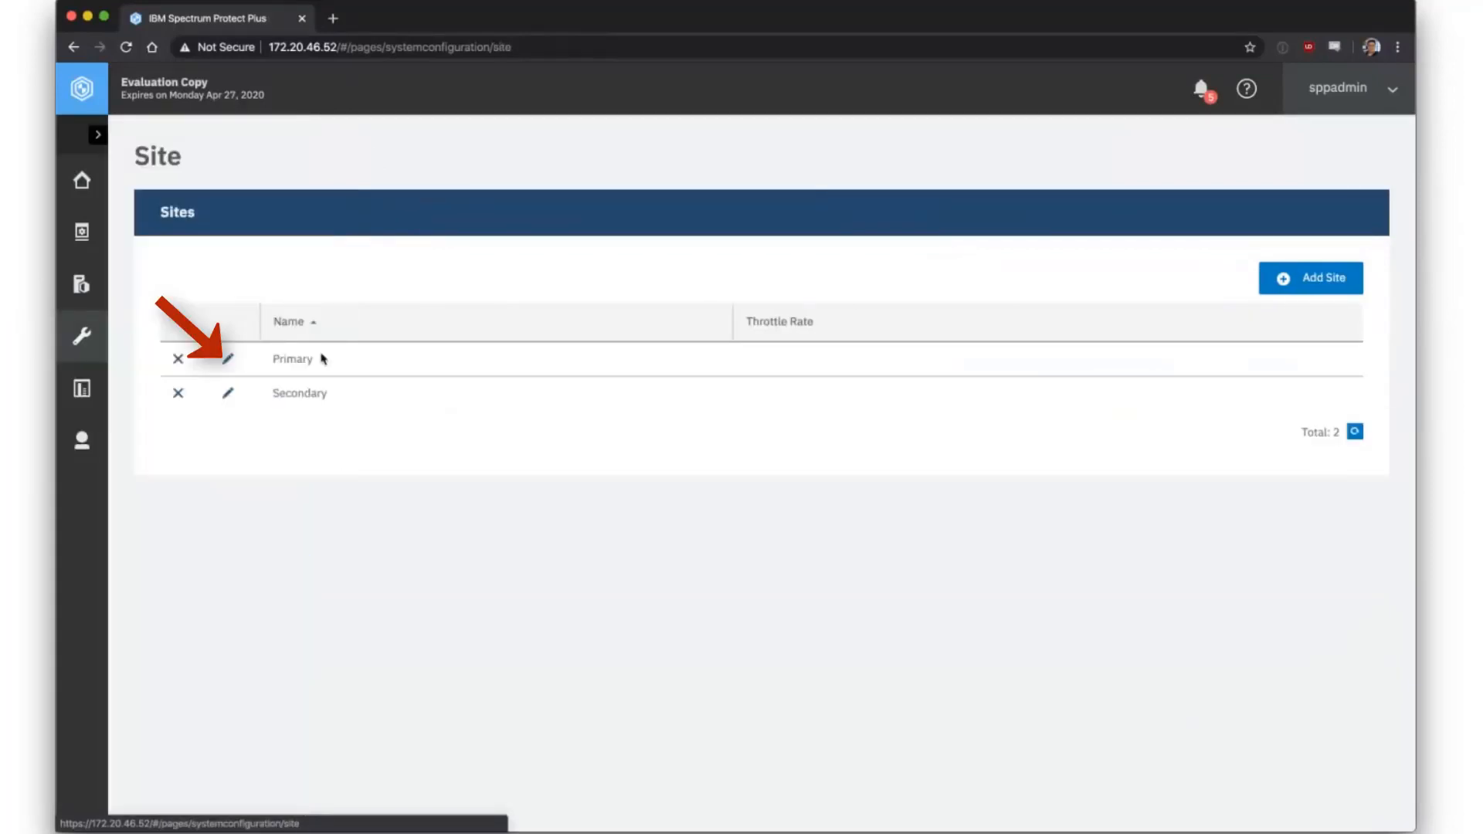
left_click(227, 361)
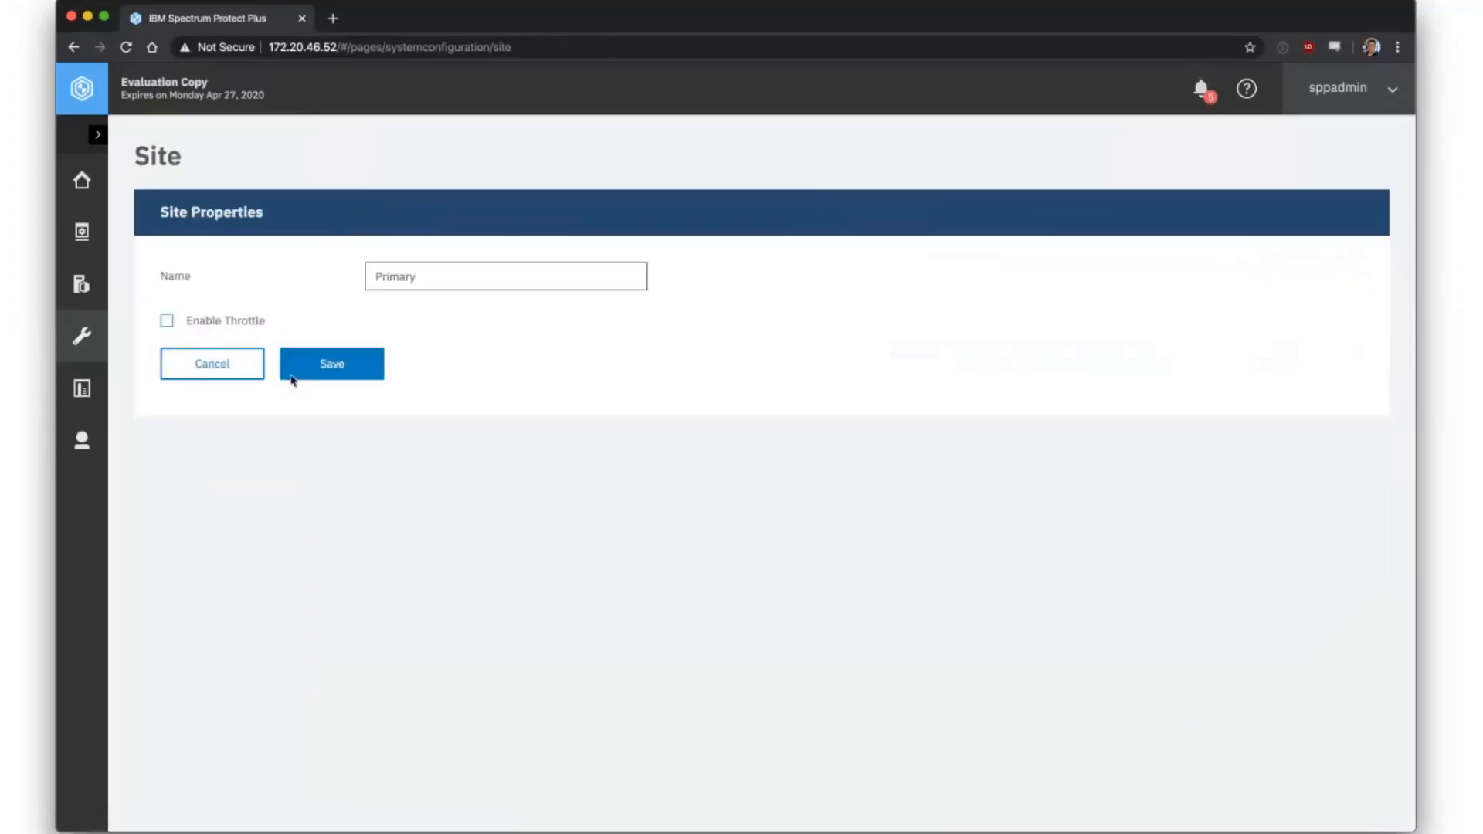
left_click(202, 328)
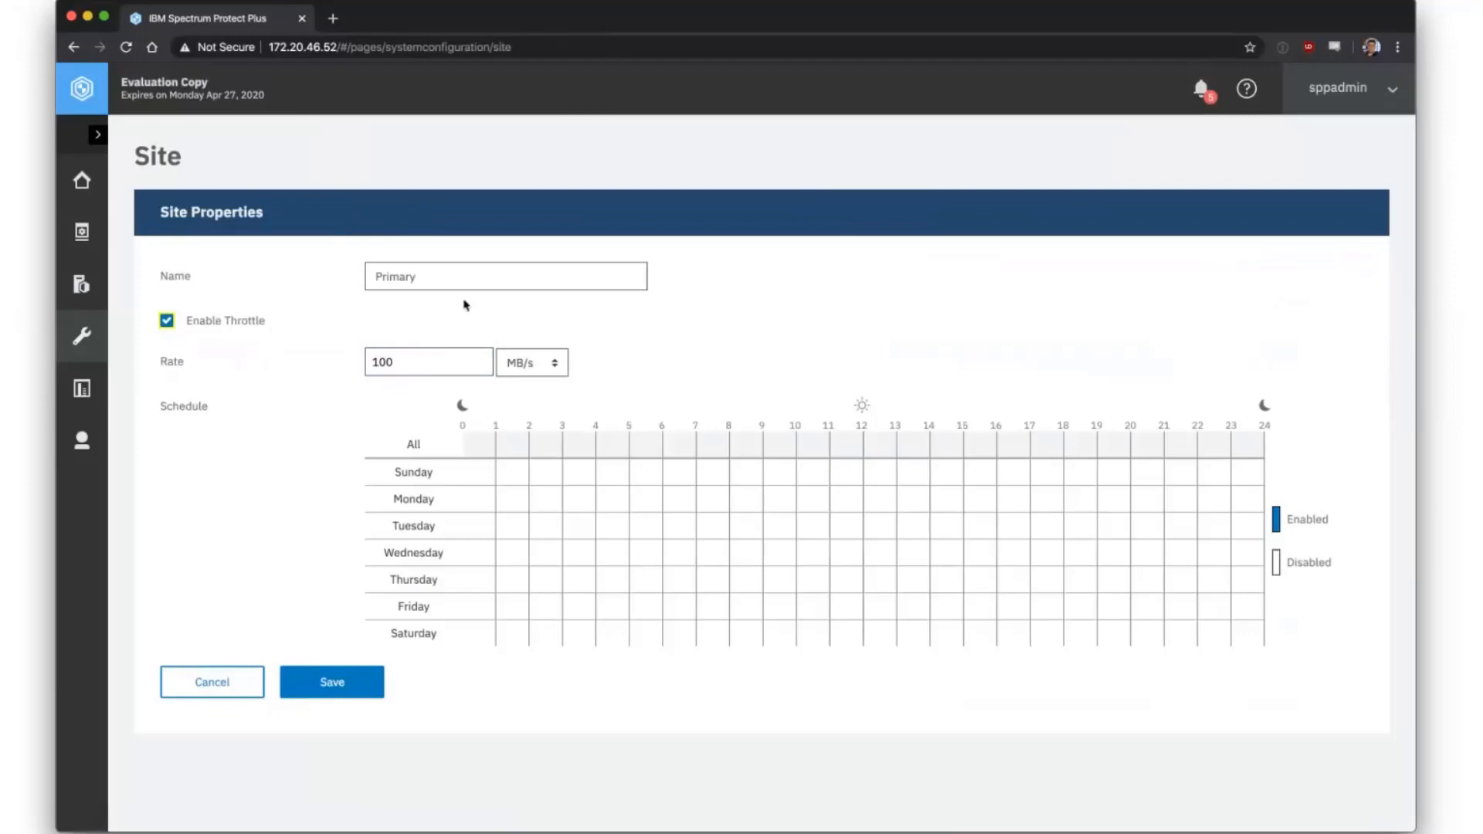
left_click_drag(418, 278, 365, 287)
left_click(693, 313)
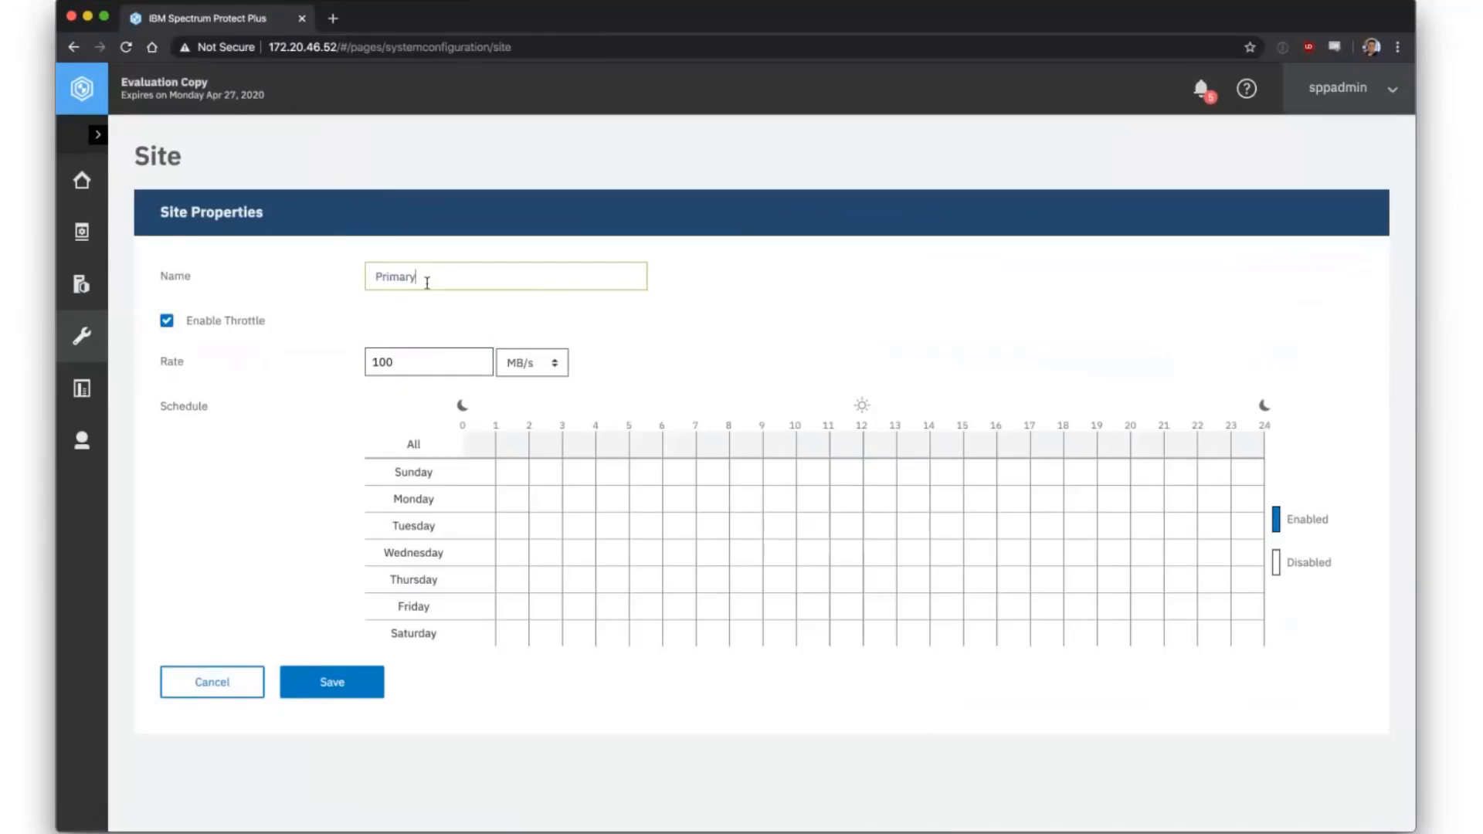
left_click_drag(430, 283, 355, 284)
left_click(638, 337)
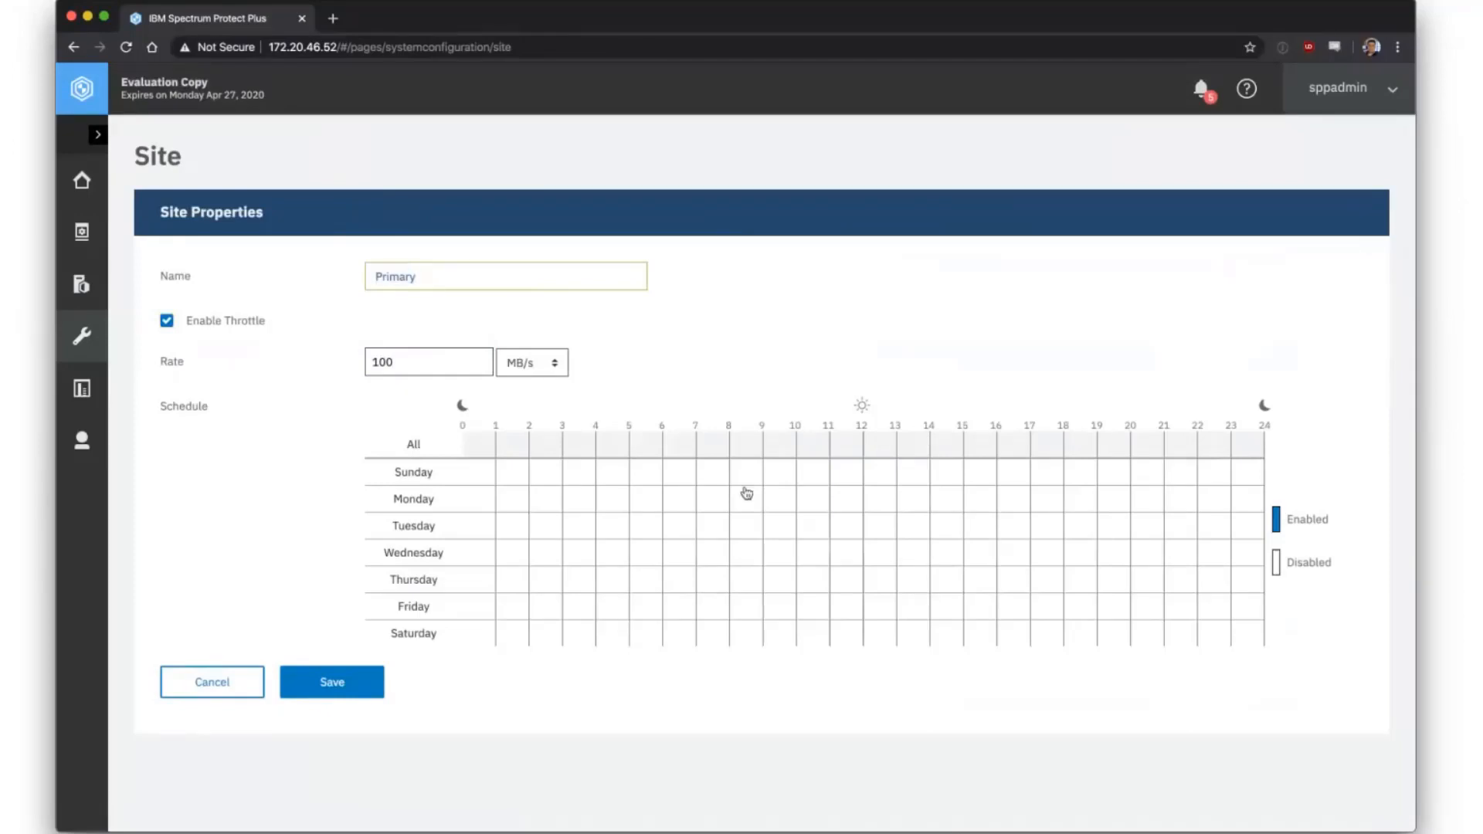